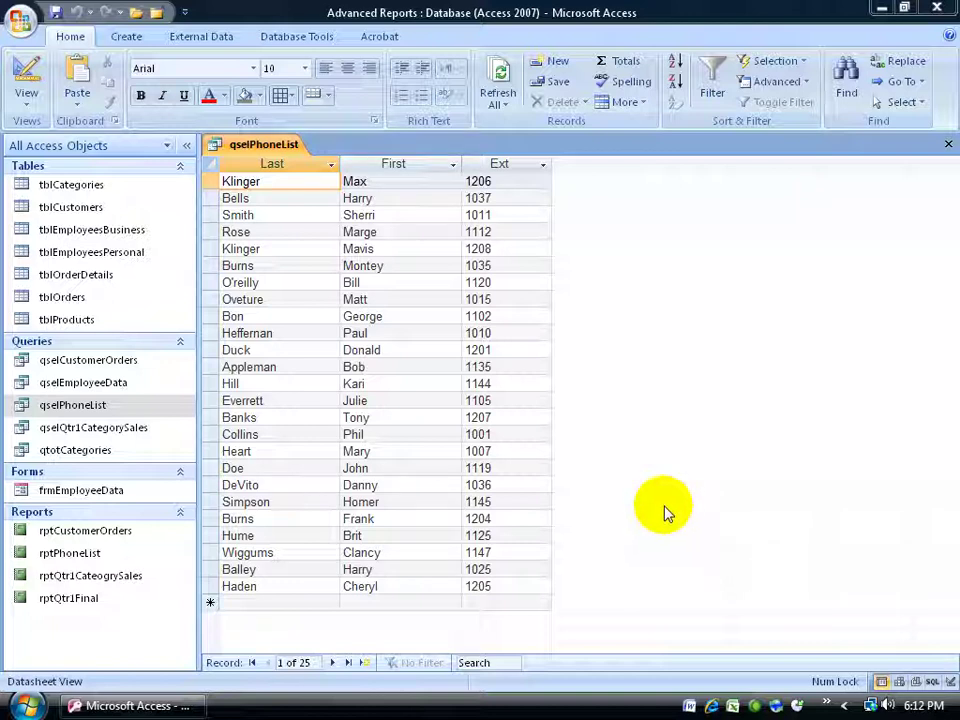
Step: Close the qselPhoneList query and create a new blank report in Design view
click(948, 147)
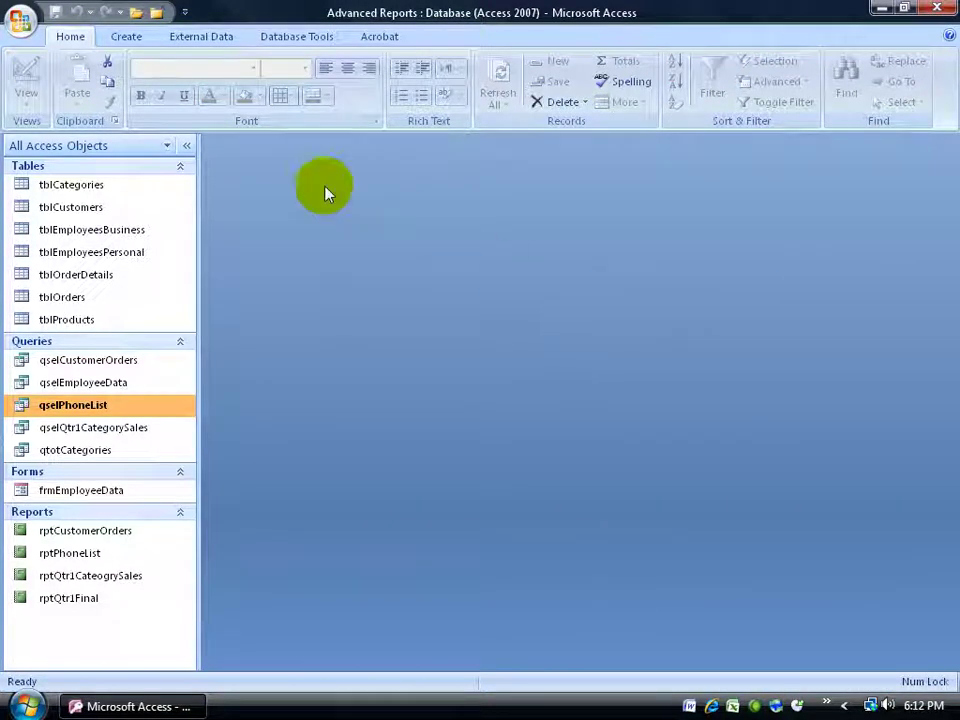
click(127, 38)
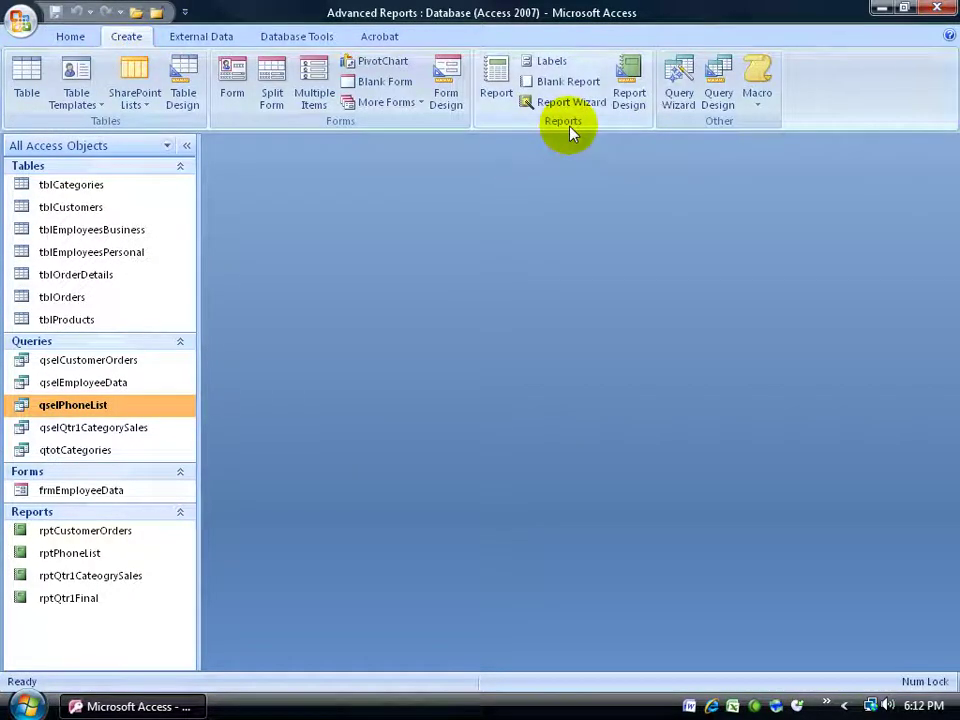
click(632, 104)
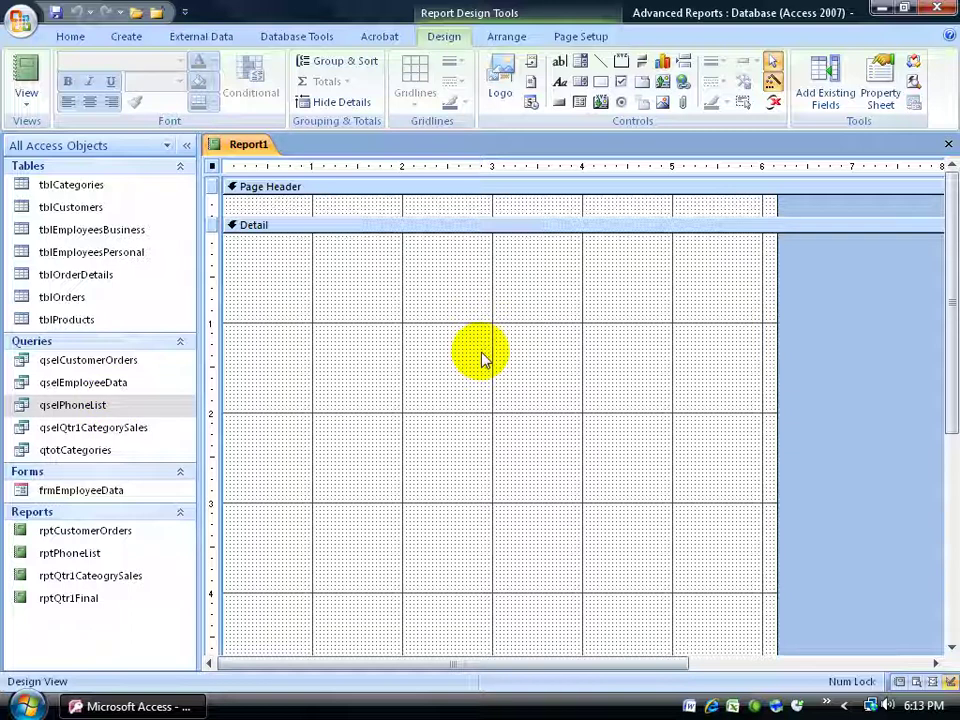
Step: Set the report's Record Source to the qselPhoneList query and close its properties
double_click(821, 339)
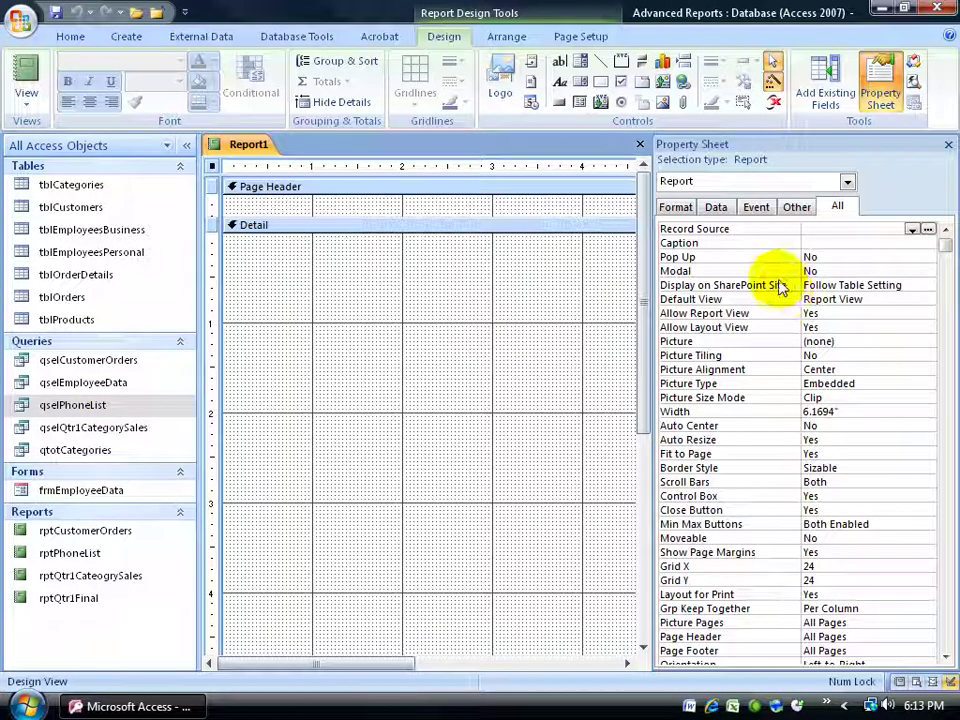
click(827, 227)
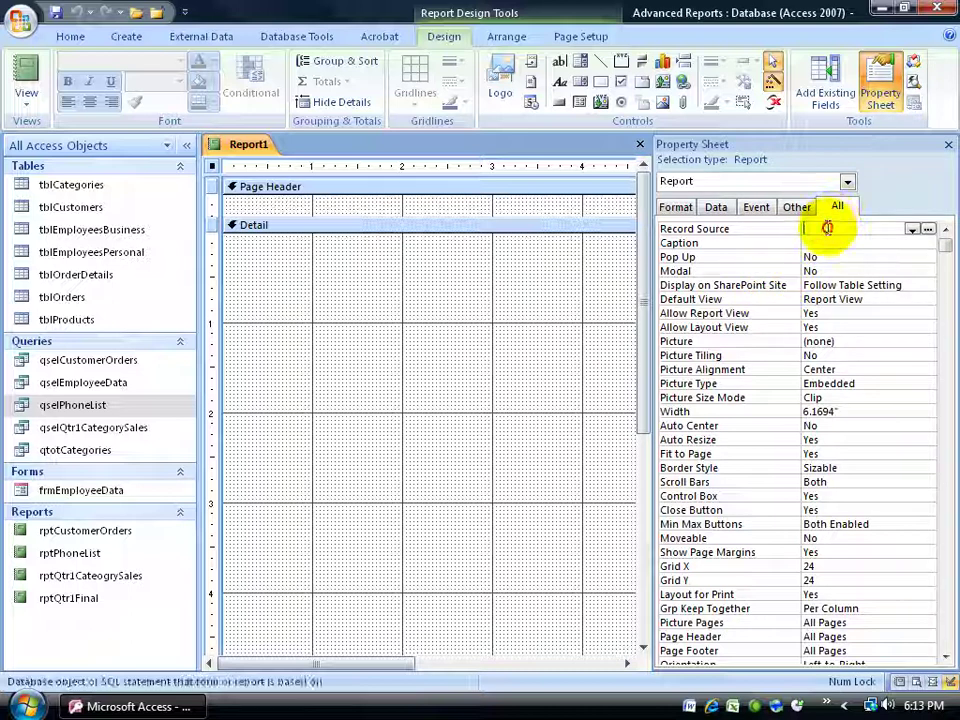
click(912, 229)
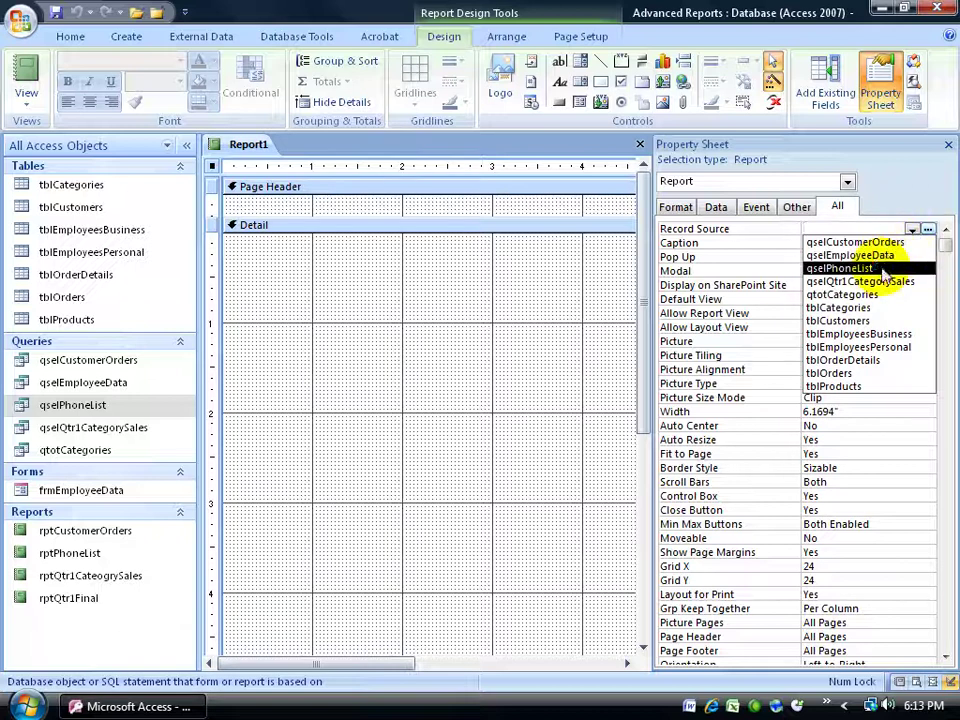
click(884, 269)
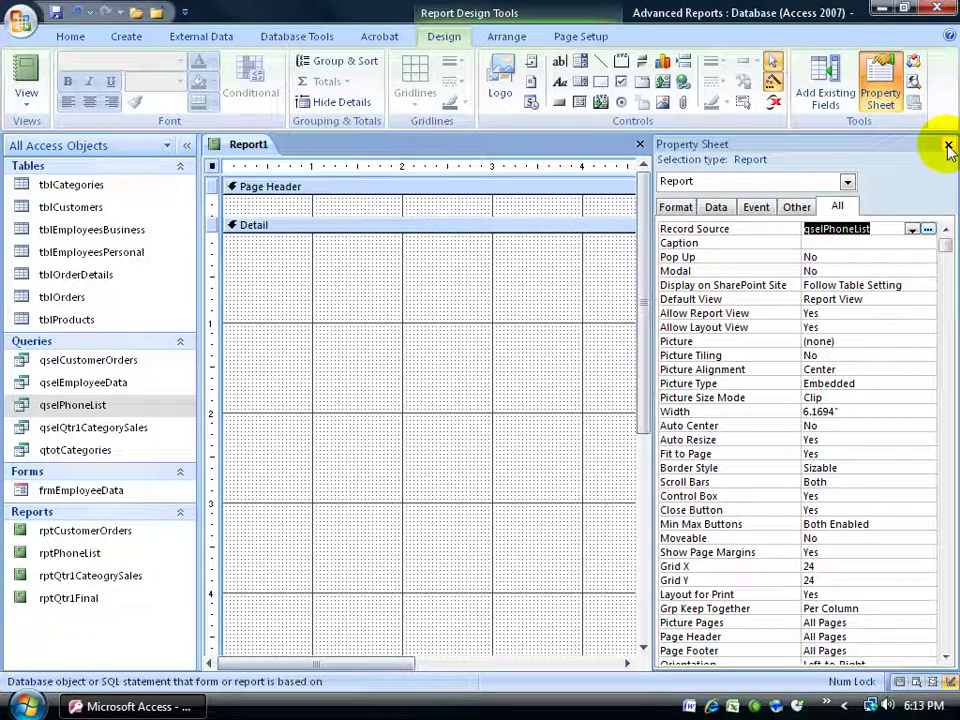
click(948, 147)
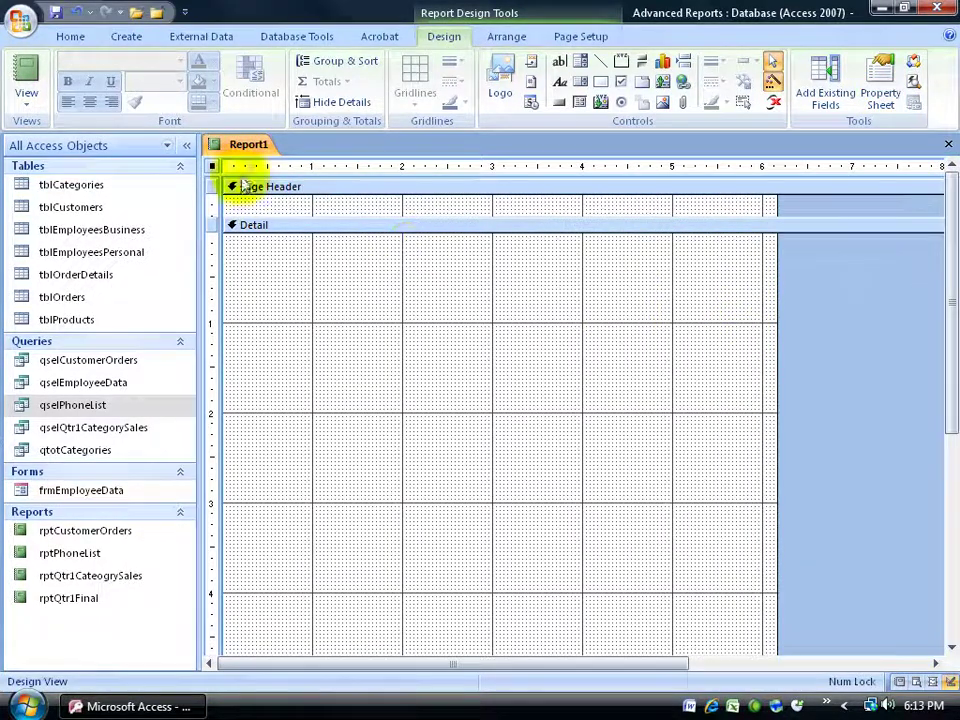
Step: Save the report as rptPhoneList, replacing the existing report of that name
click(55, 14)
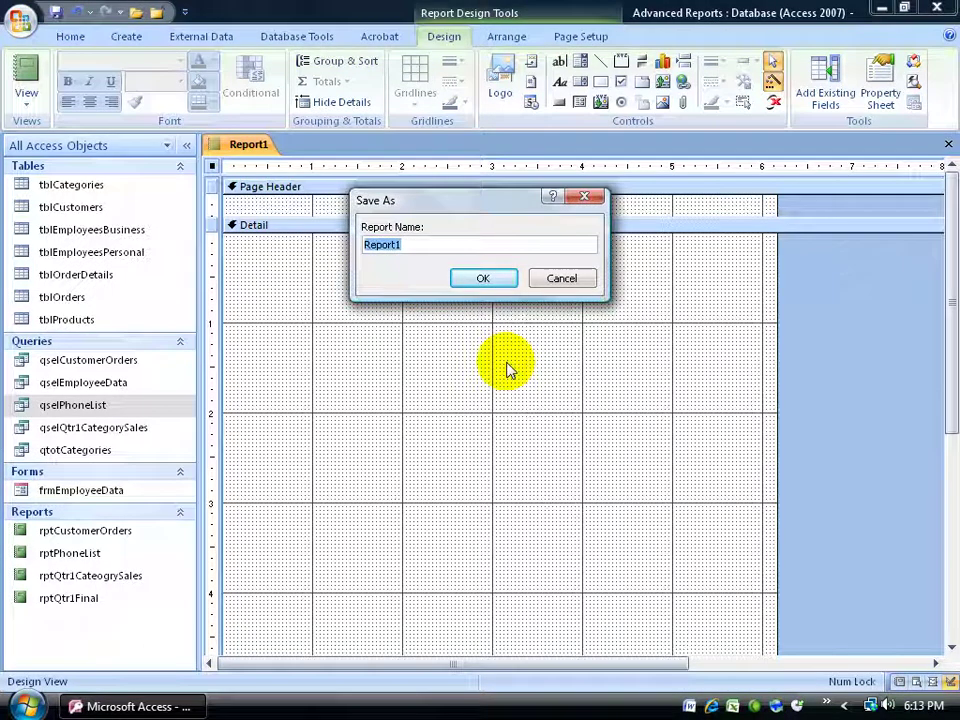
text(rpt)
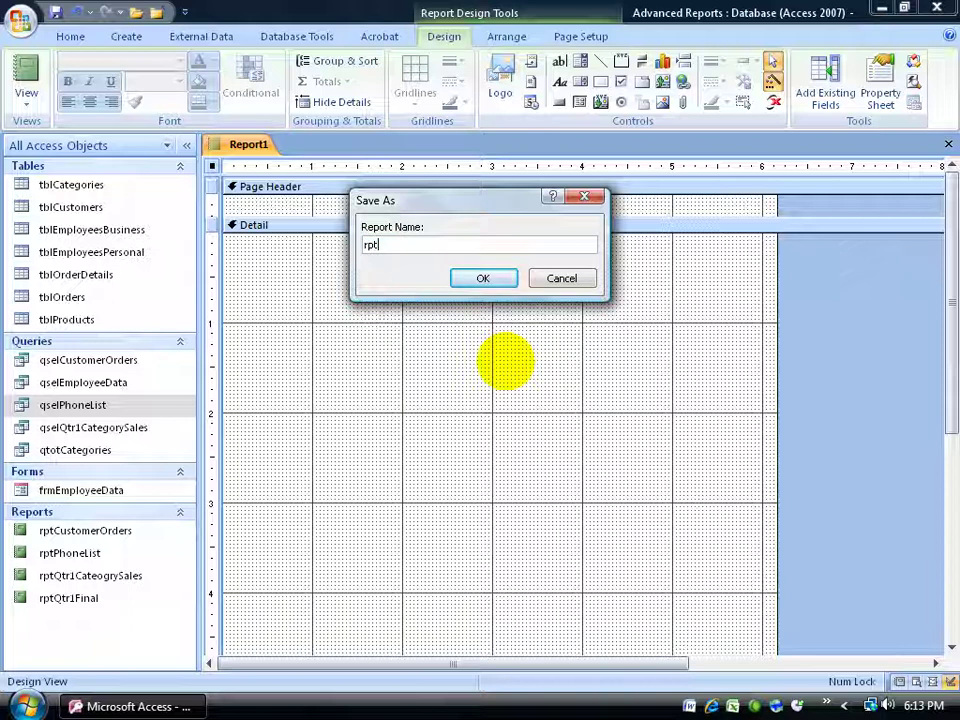
text(PhoneList)
key(Return)
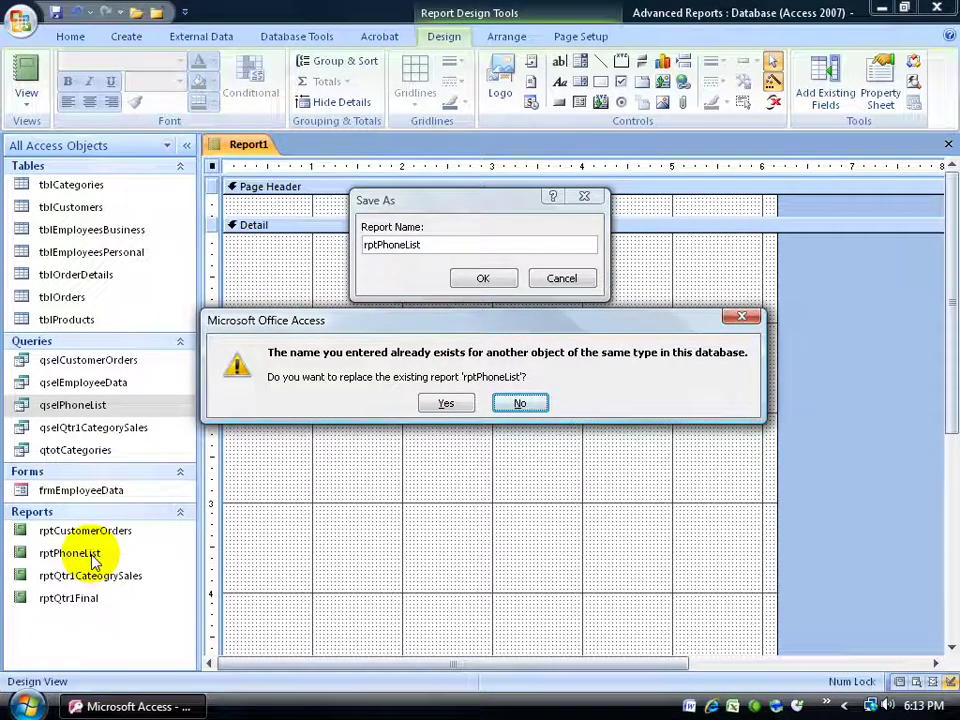
click(447, 404)
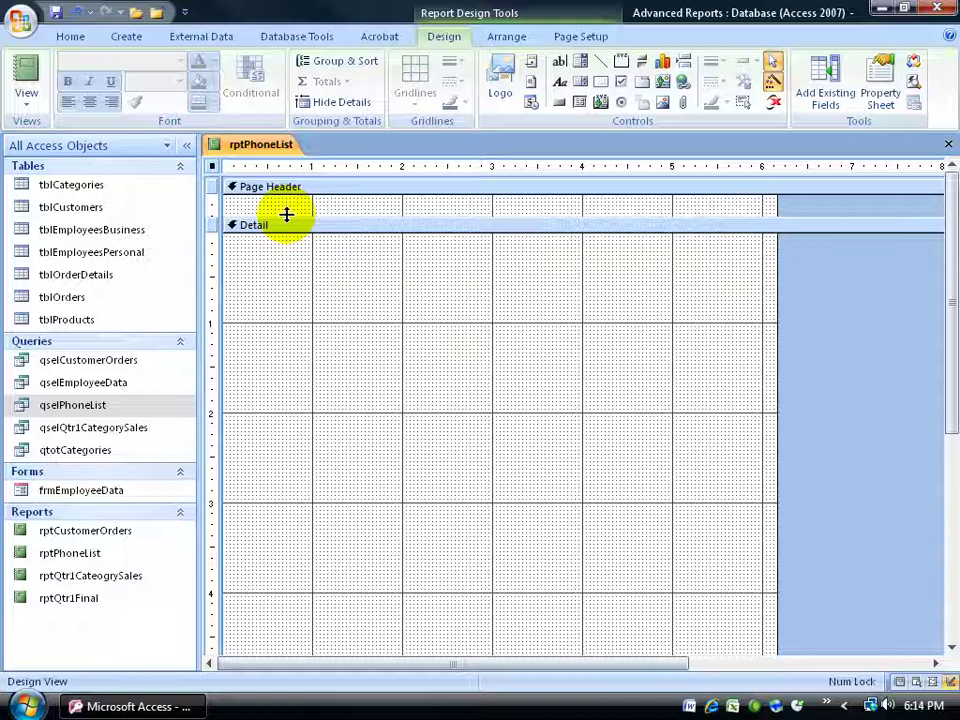
Step: Add the label "Dream Force's Internal Phone List" to the Page Header and size that section to about 0.5 inch high
drag(286, 214, 286, 259)
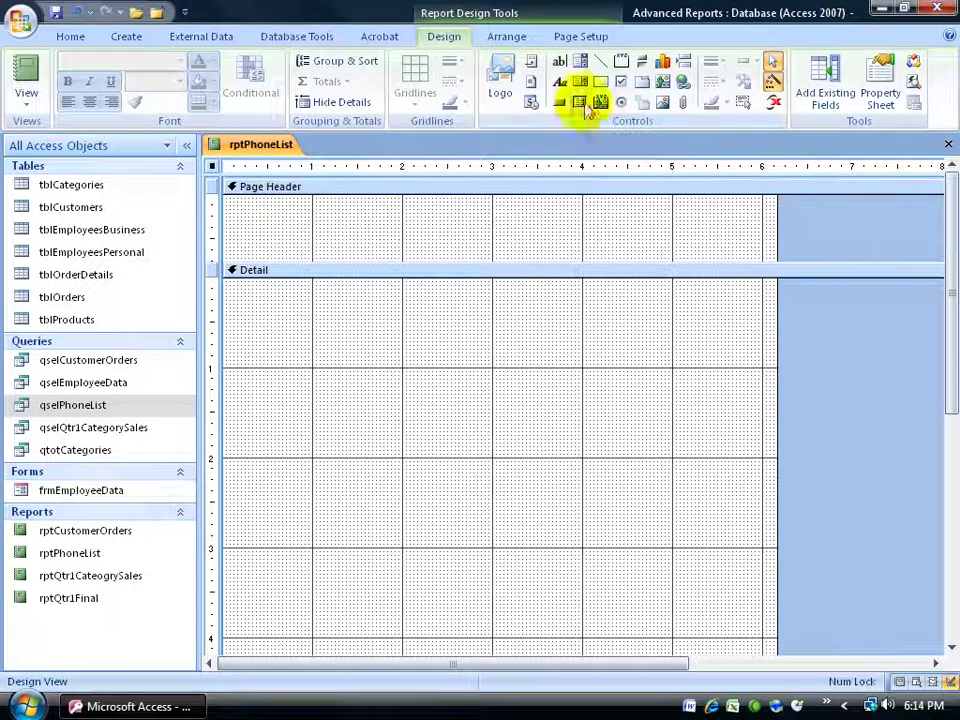
click(560, 81)
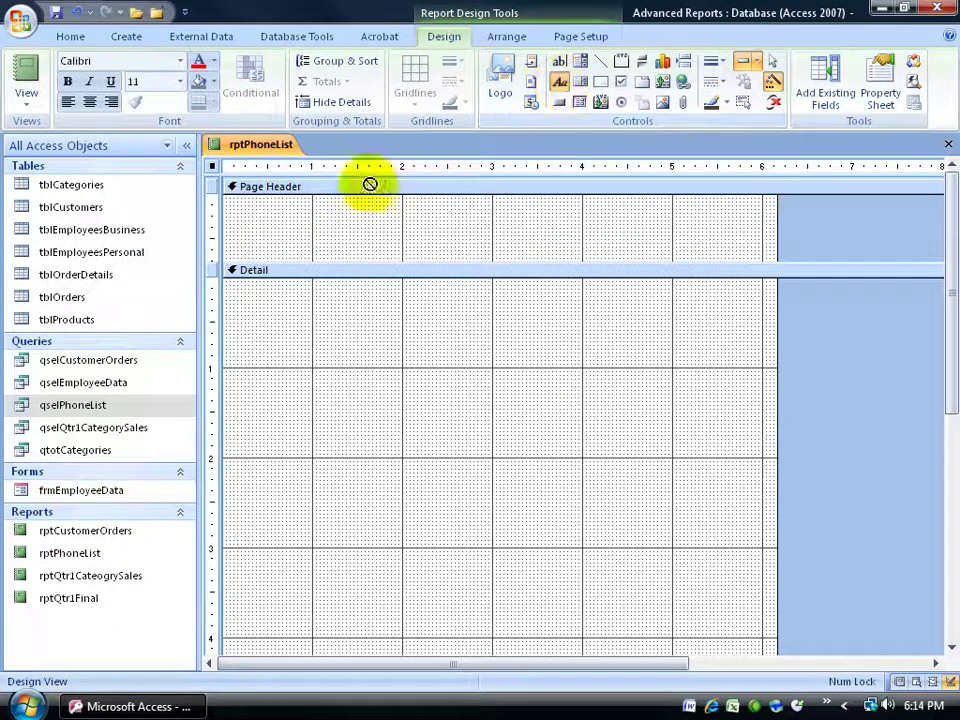
click(268, 215)
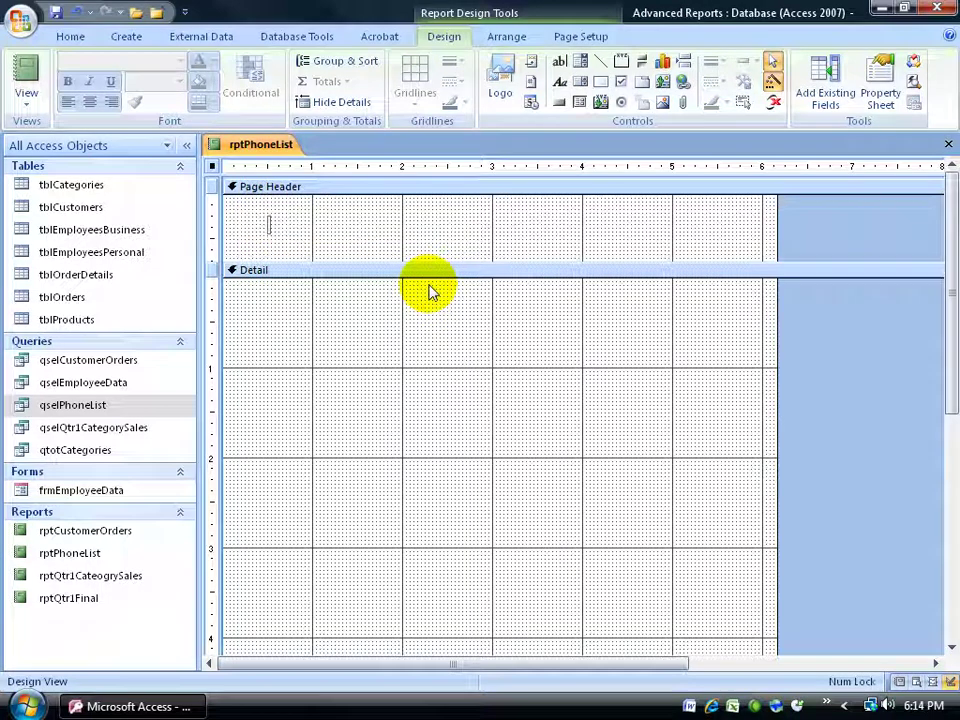
text(Dream Force's Internal Phone List)
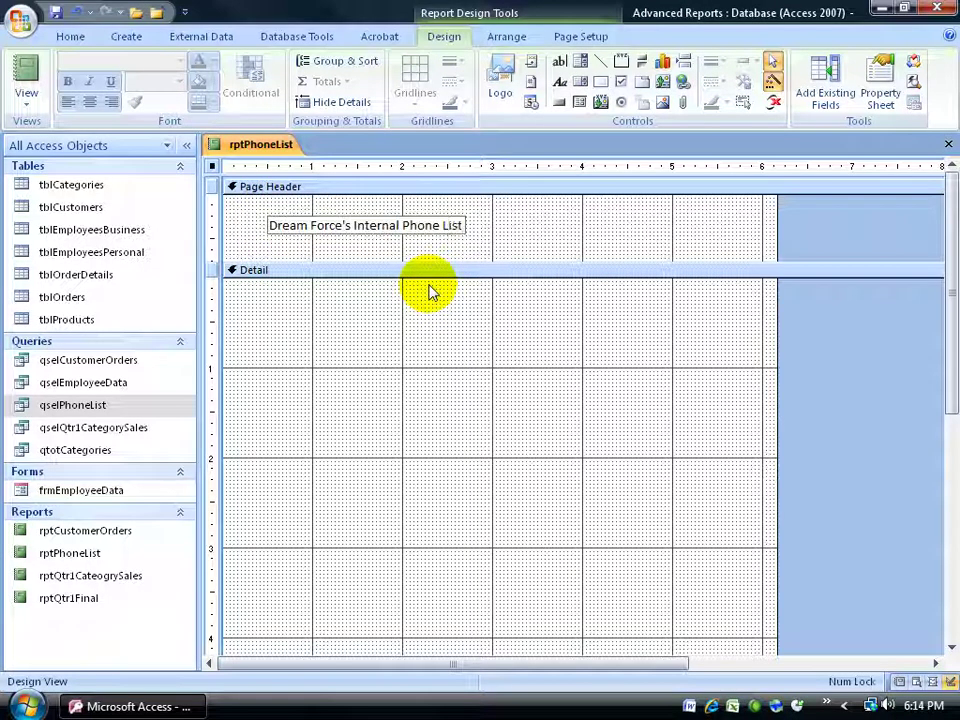
key(Return)
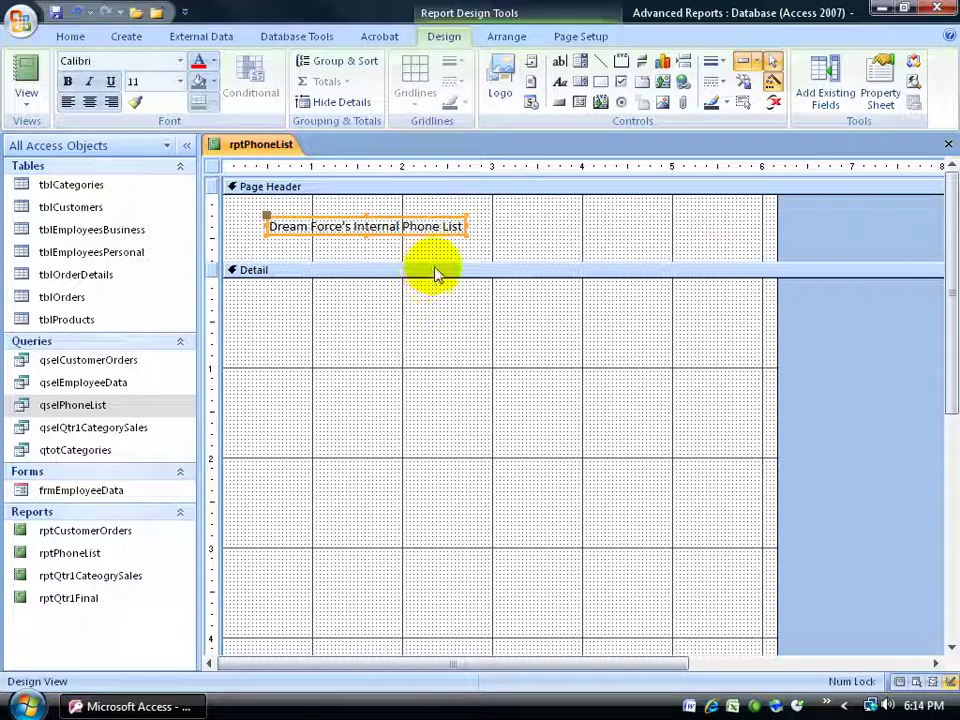
drag(435, 257, 435, 243)
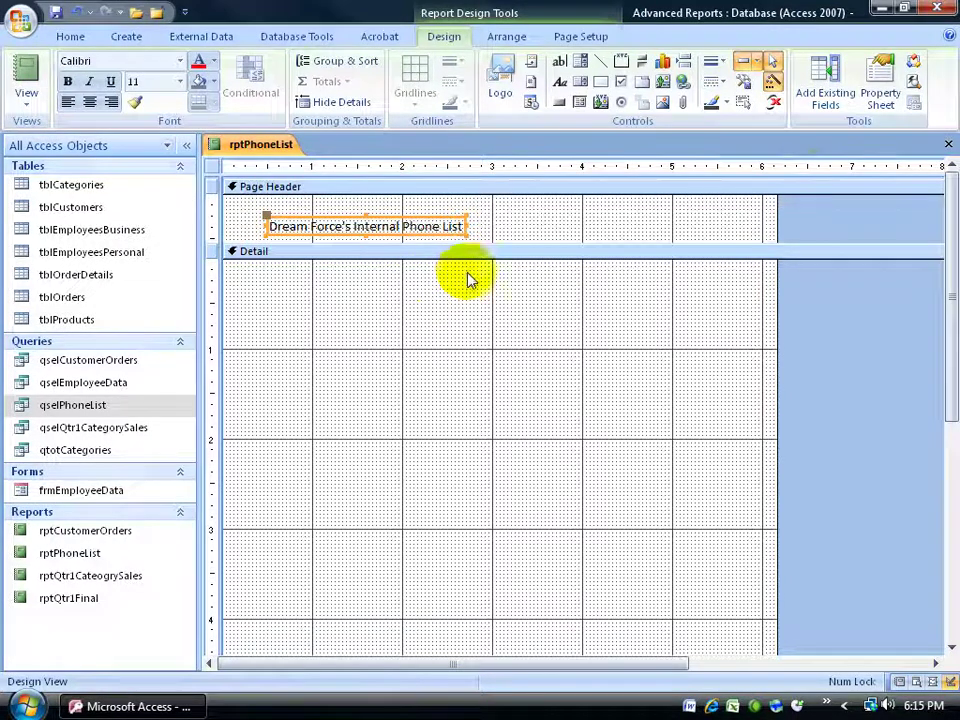
Step: Place an unbound text box near the top of the Detail section, about 2 inches across, and delete its attached label
click(827, 100)
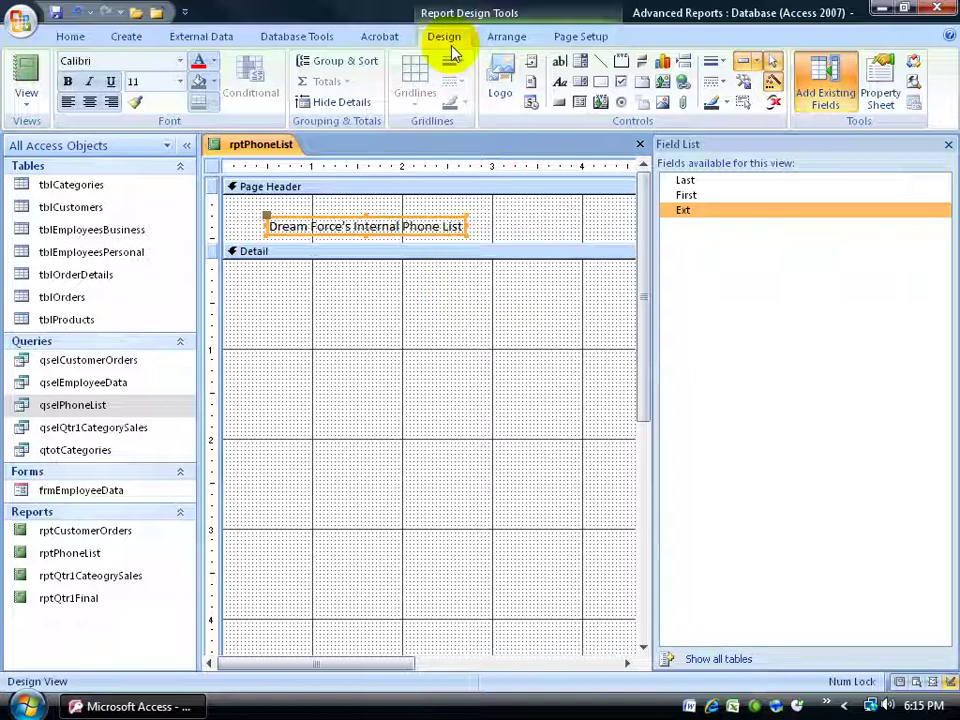
click(559, 64)
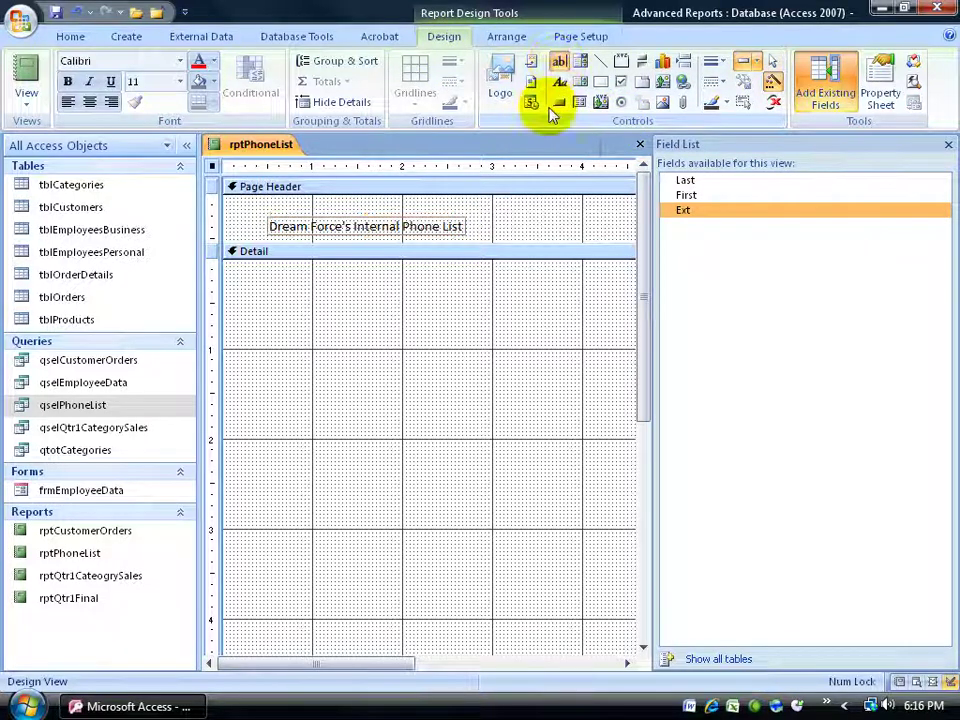
click(393, 289)
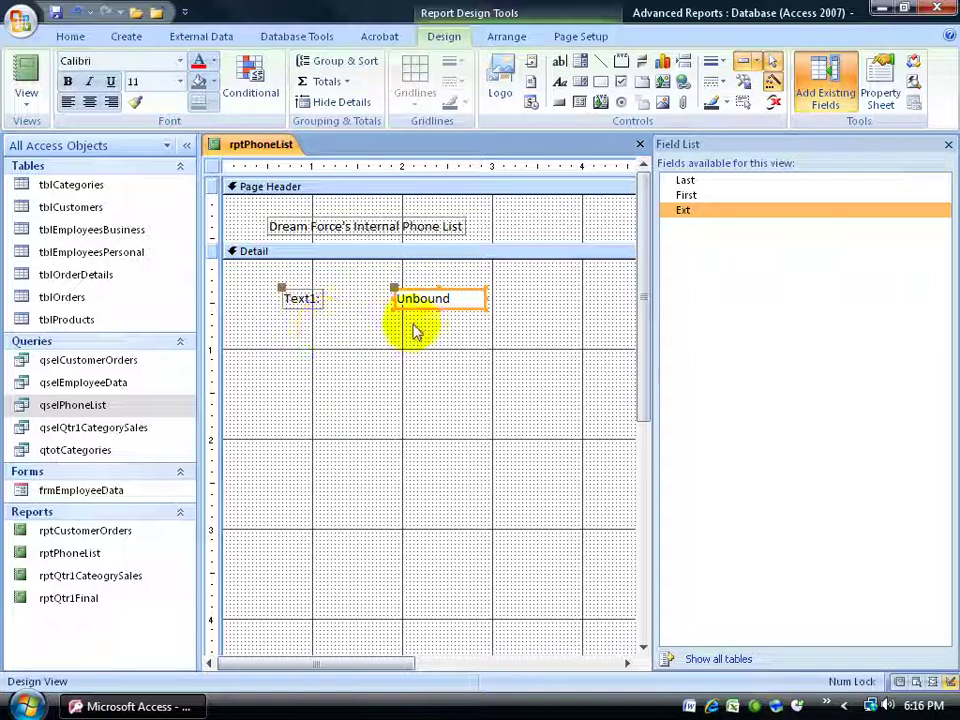
click(308, 292)
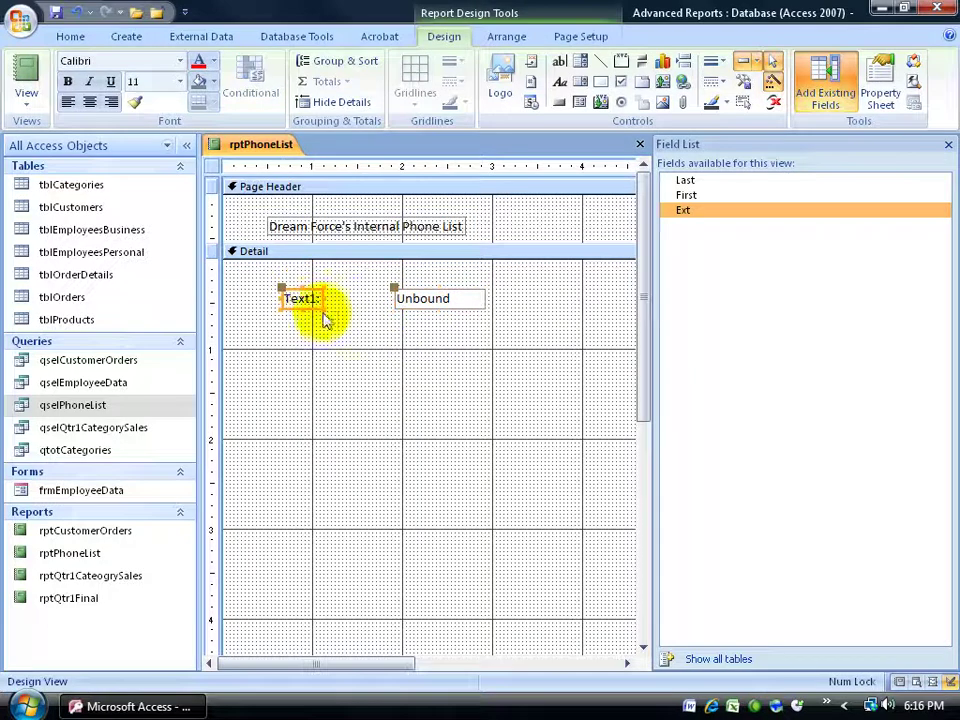
key(Delete)
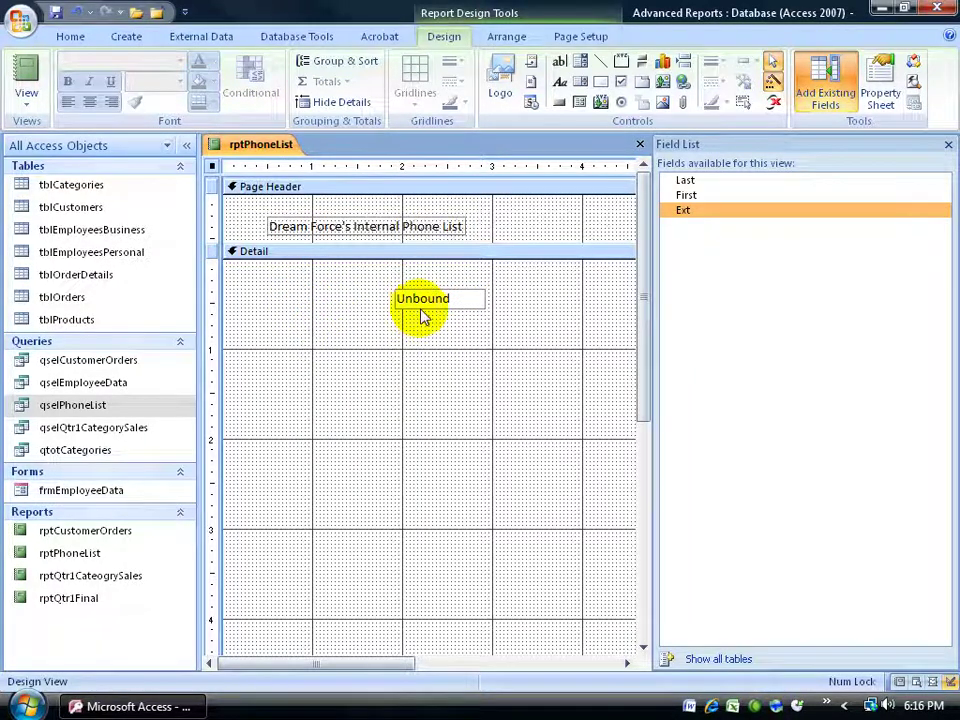
Step: Set the unbound text box's Control Source to =[Last] & ", " & [First] using the Zoom window
click(421, 312)
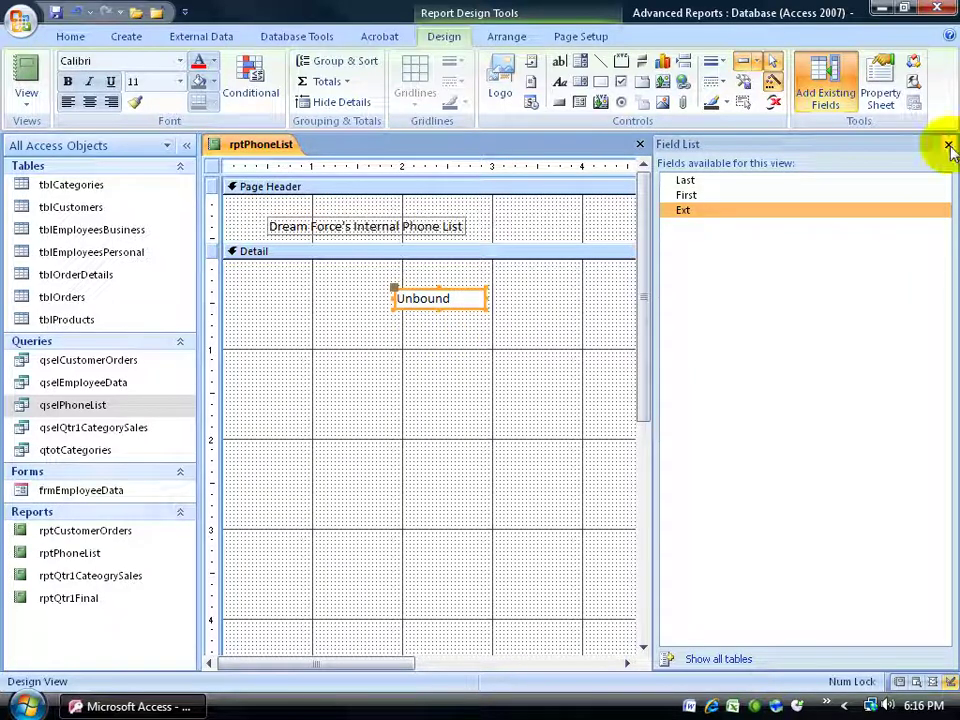
click(880, 100)
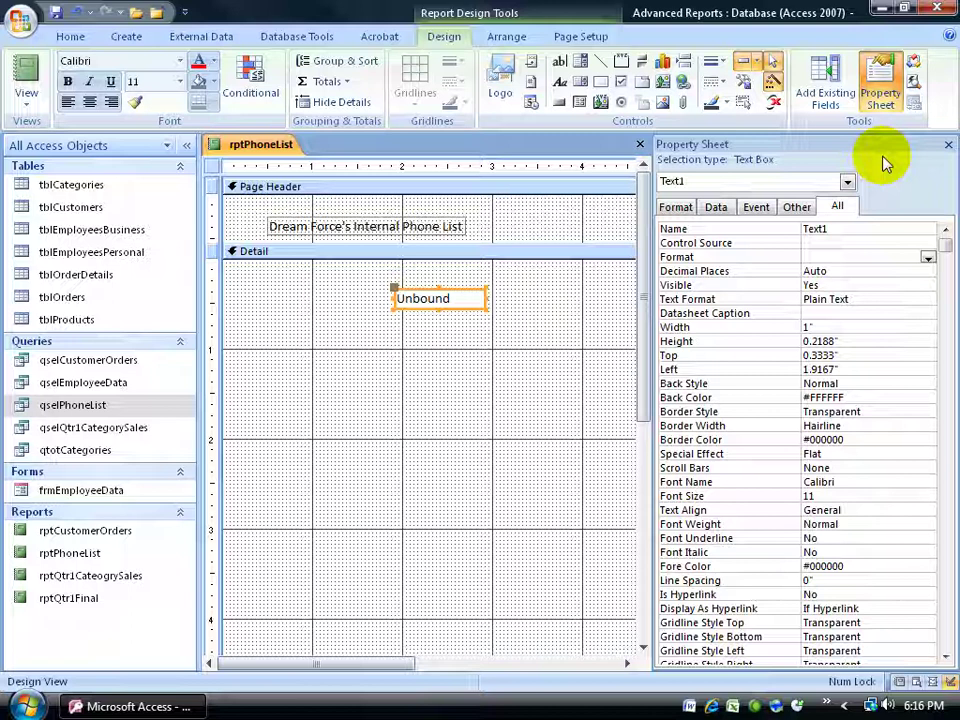
click(823, 243)
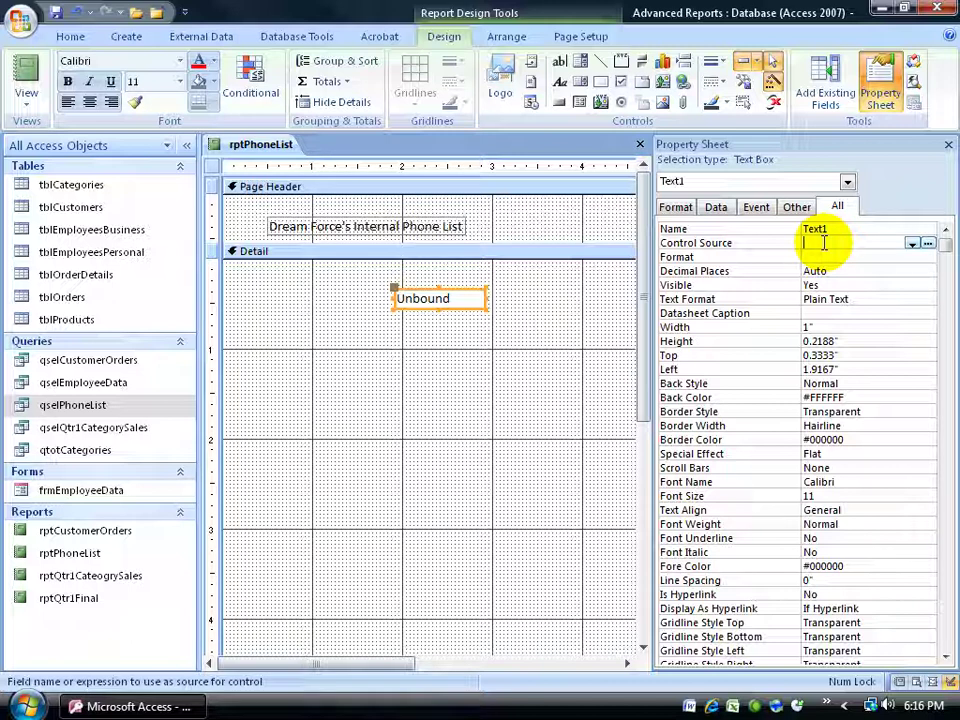
key(shift+F2)
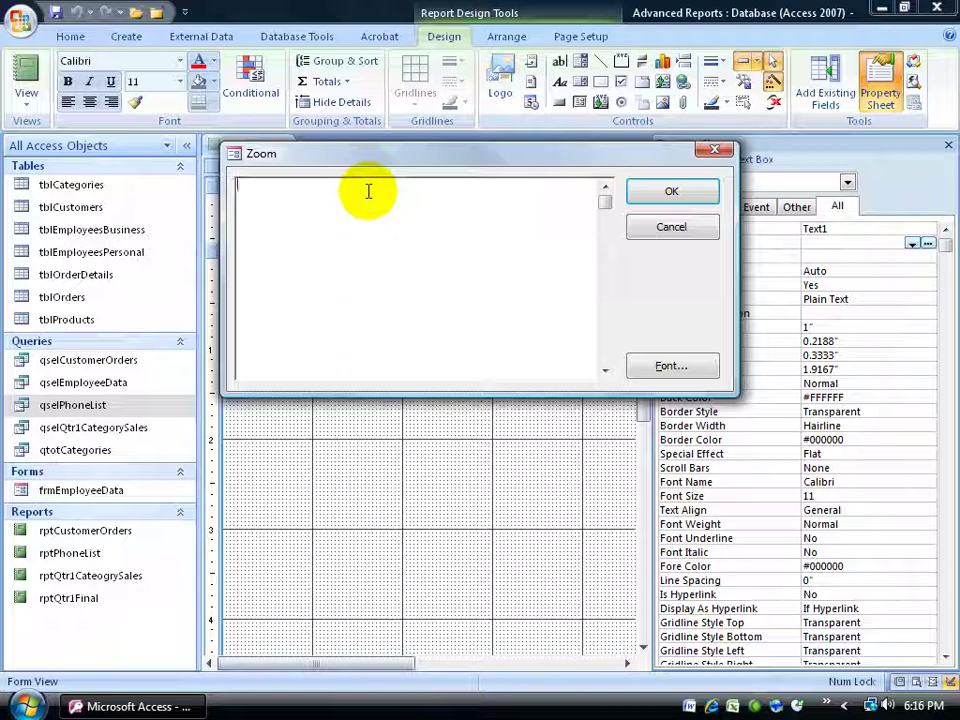
text(=)
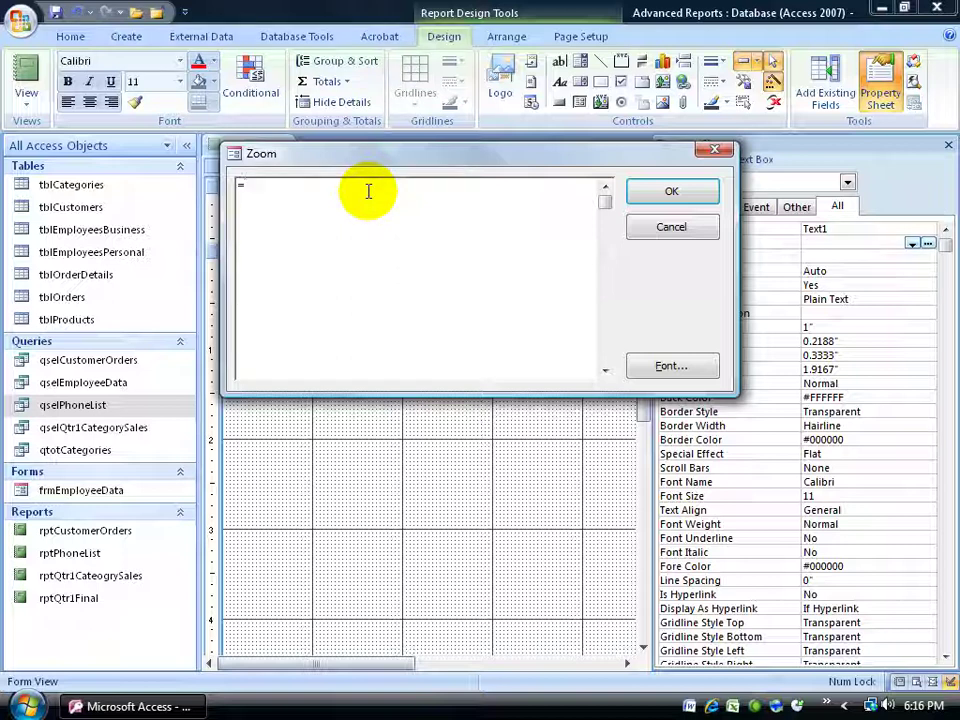
text([Last]&)
text(, ")
text(&[First])
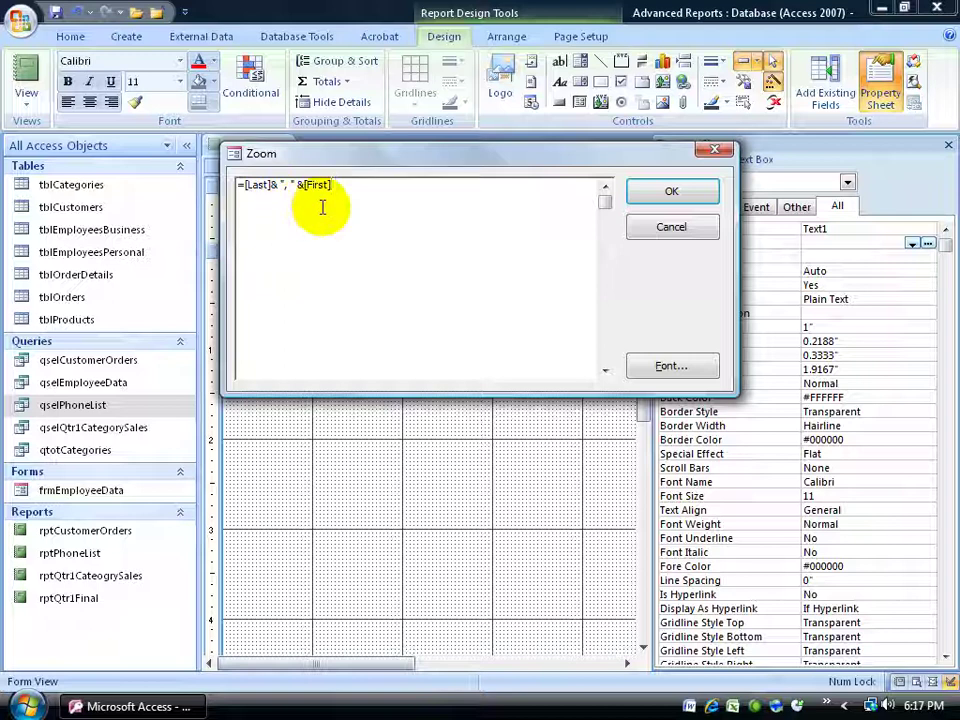
text(,)
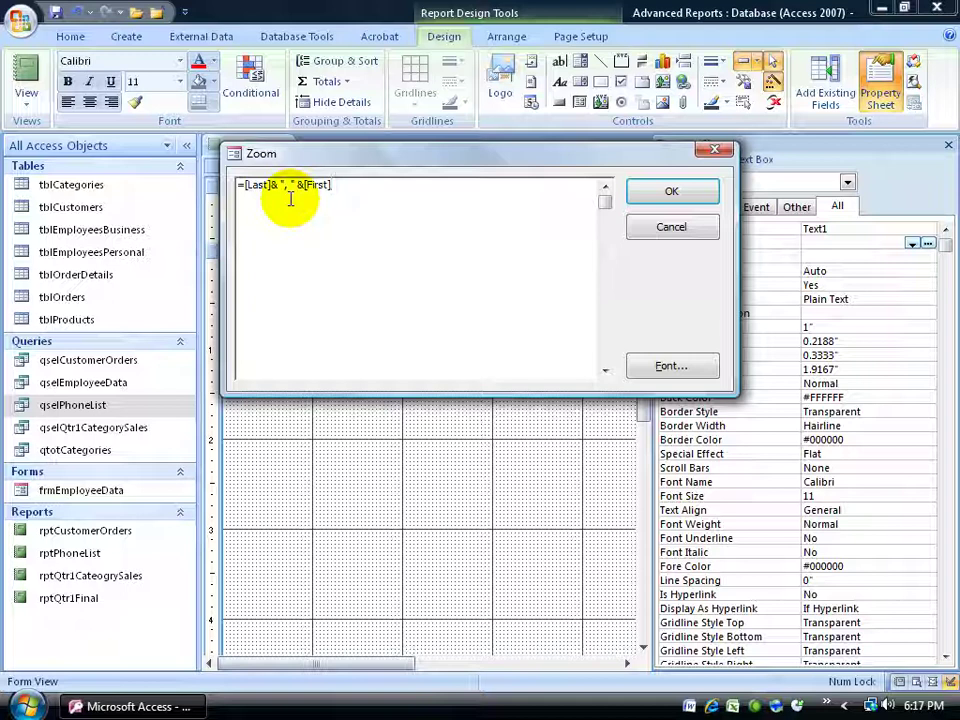
key(BackSpace)
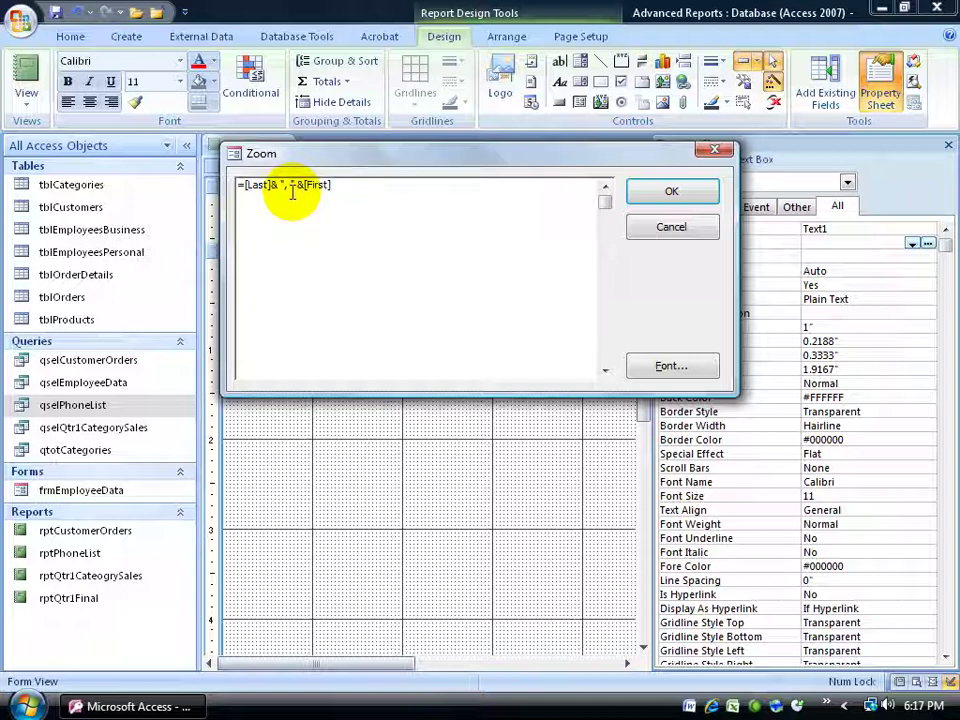
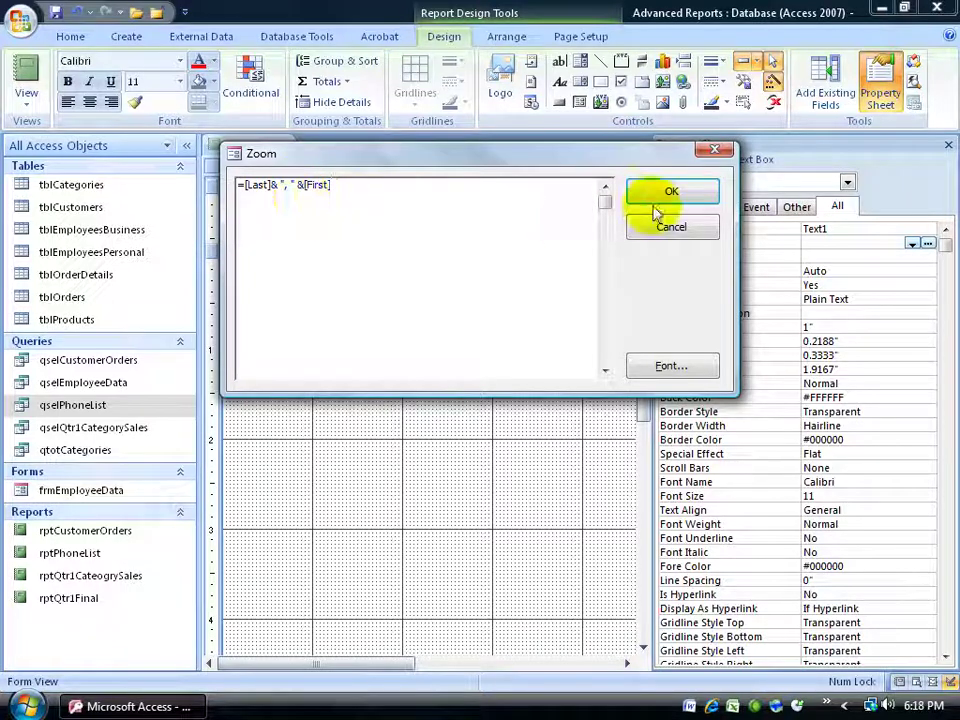
click(671, 192)
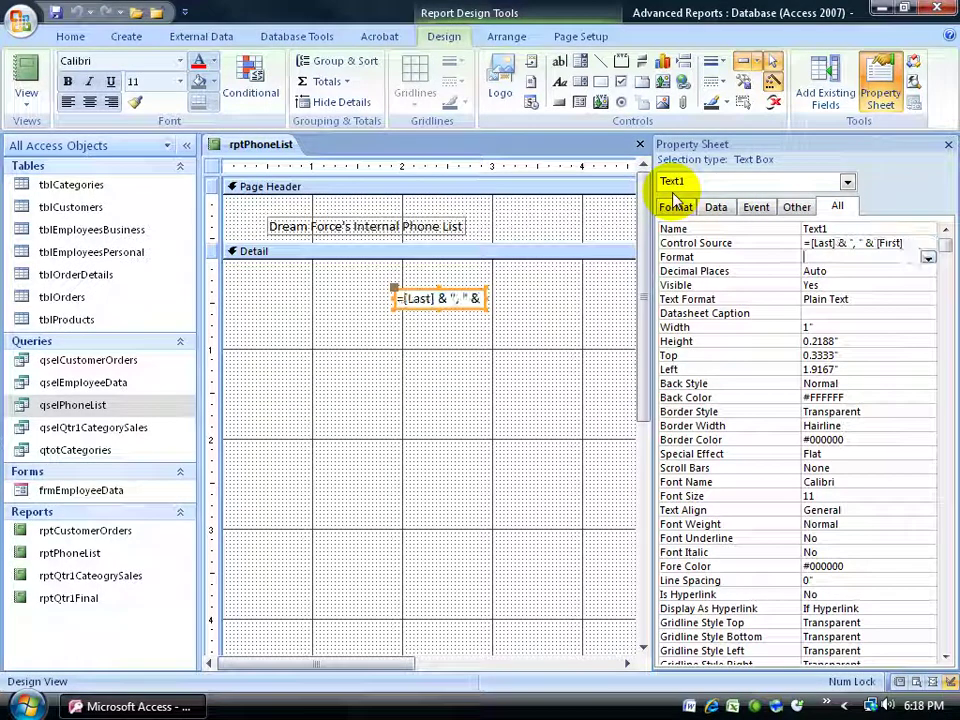
key(Return)
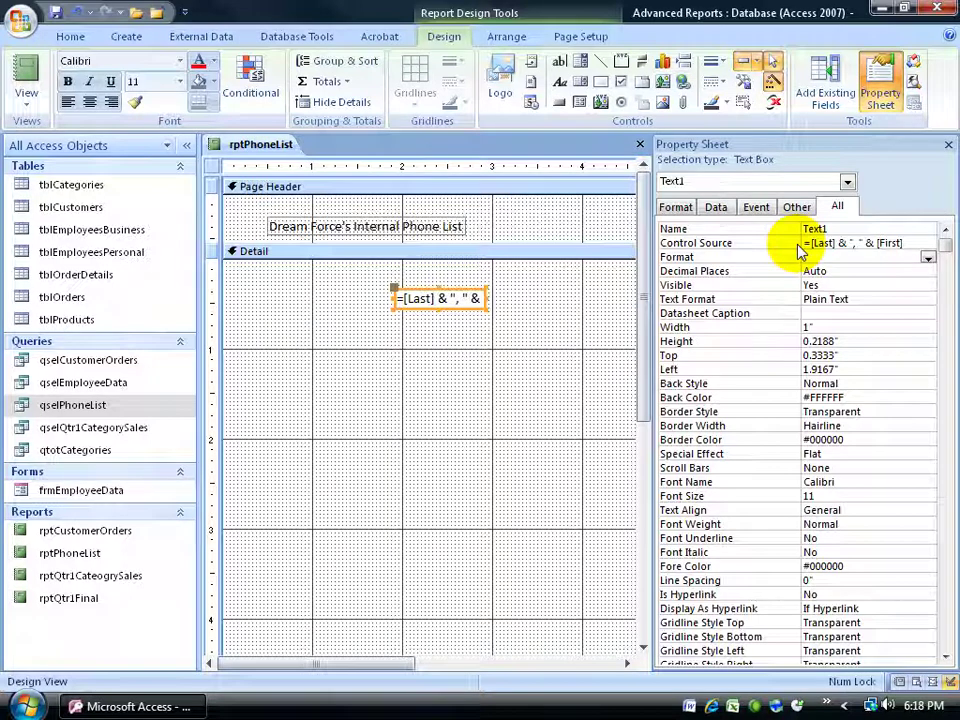
Step: Add the Ext field without its label and place it beside the name text box in the Detail section's upper-left corner
click(840, 105)
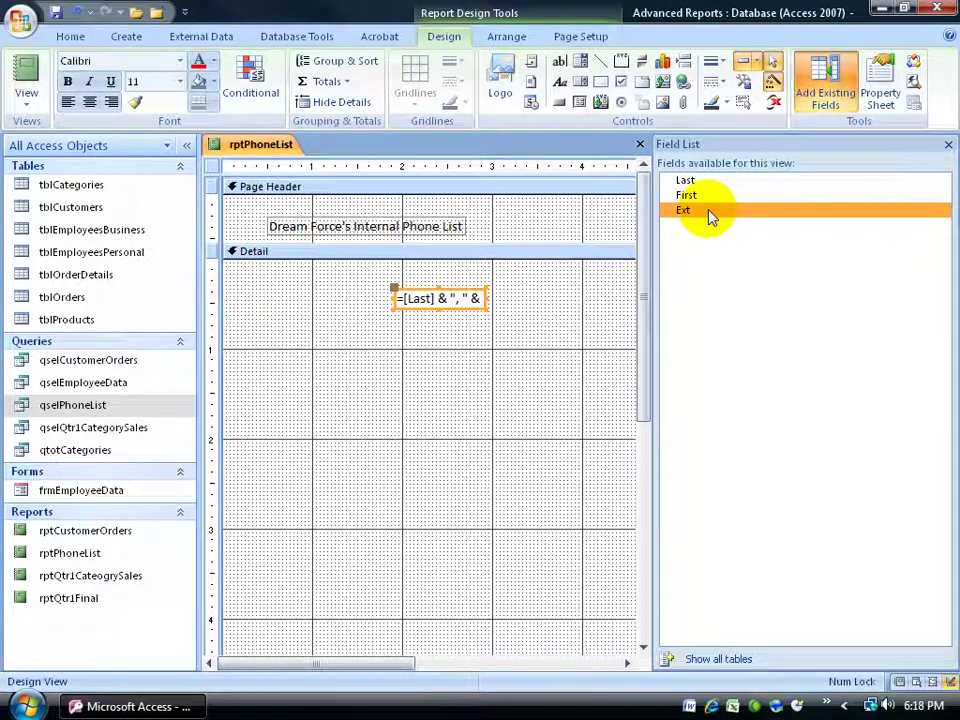
drag(710, 217, 435, 347)
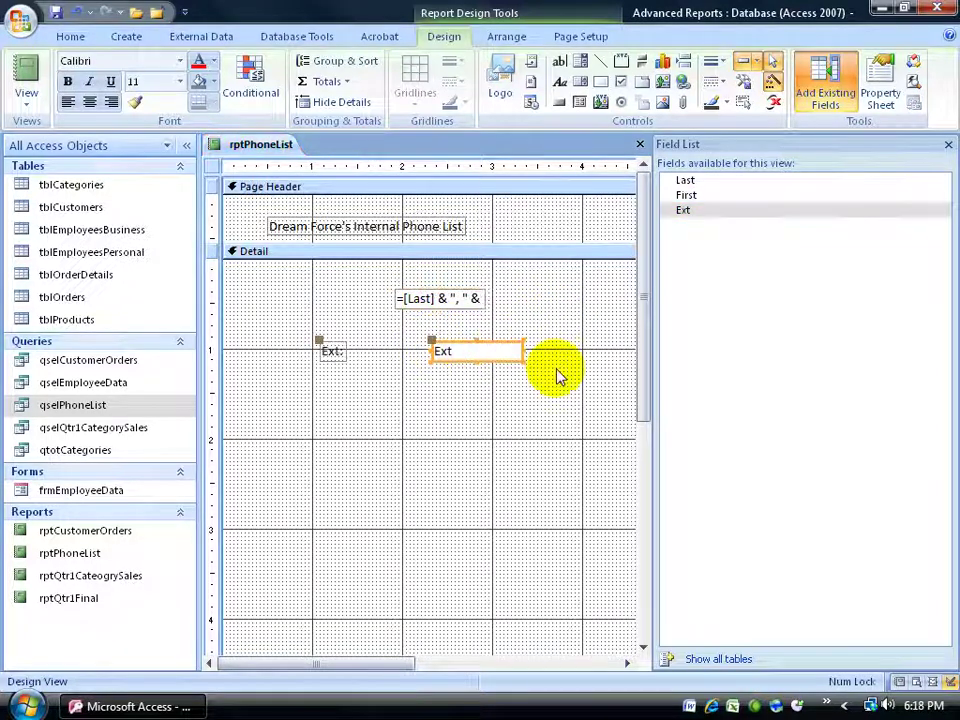
click(333, 350)
key(Delete)
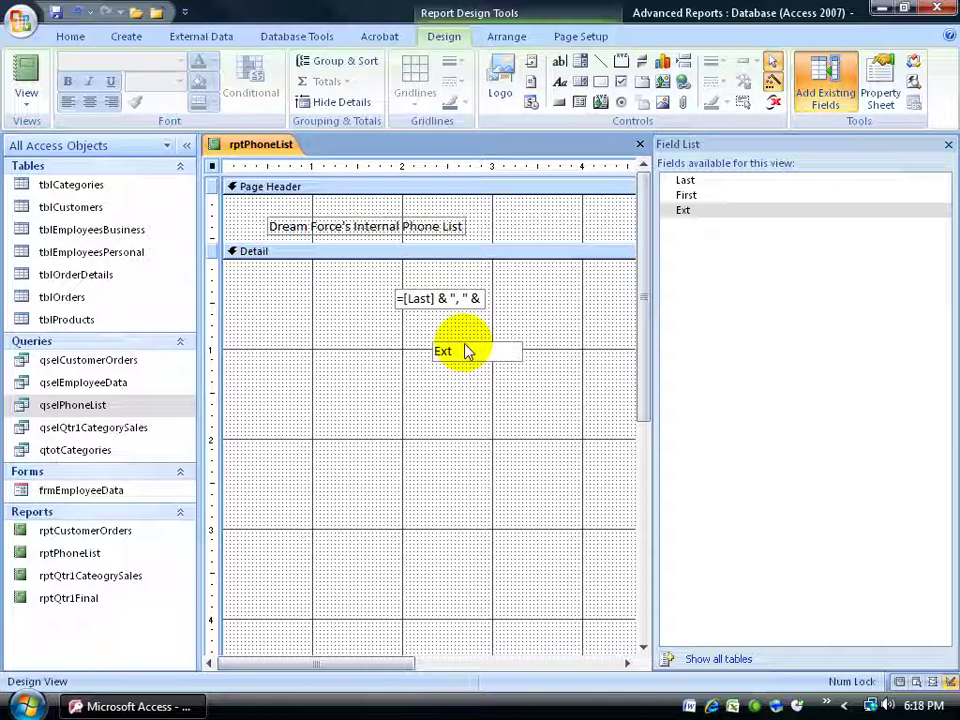
drag(465, 296, 296, 268)
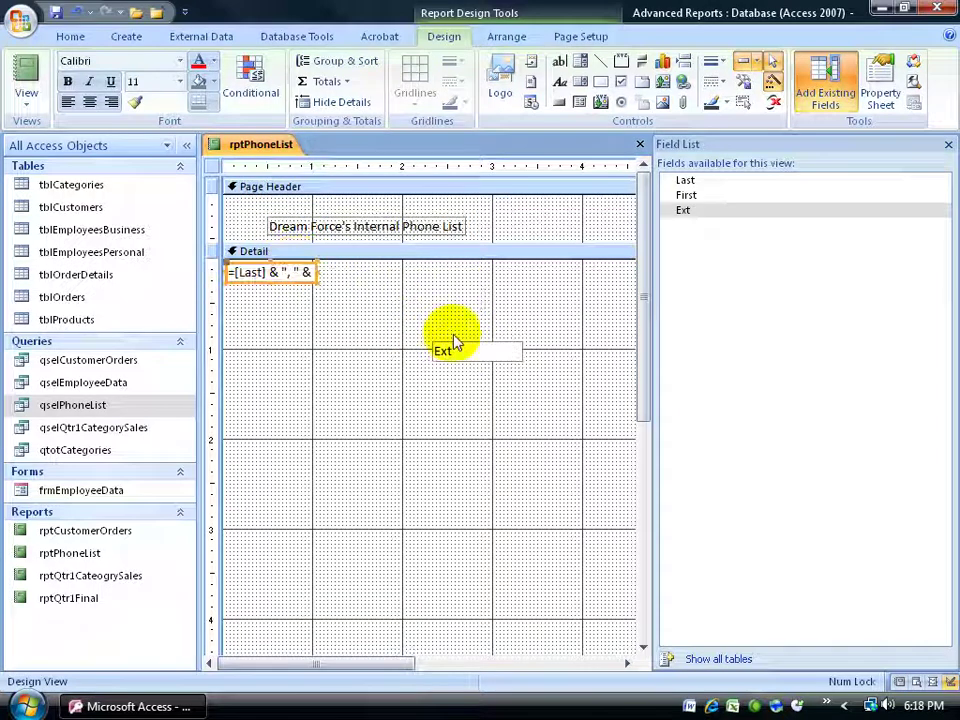
drag(456, 345, 349, 266)
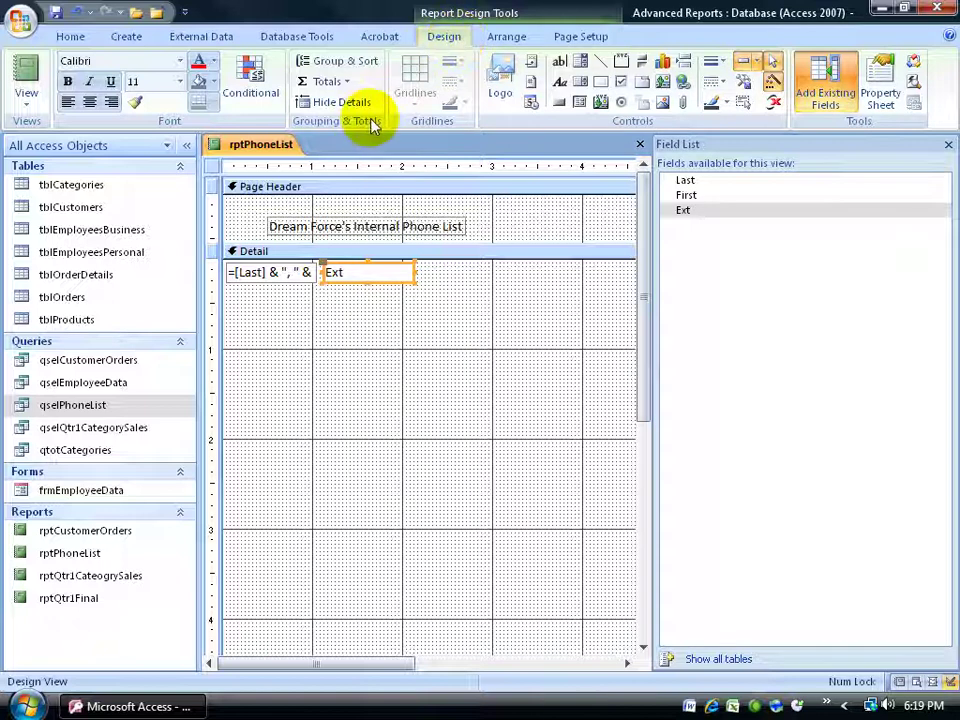
Step: Group the report on the expression =Left([Last],1) using the Expression Builder, copying the expression before accepting it
click(358, 66)
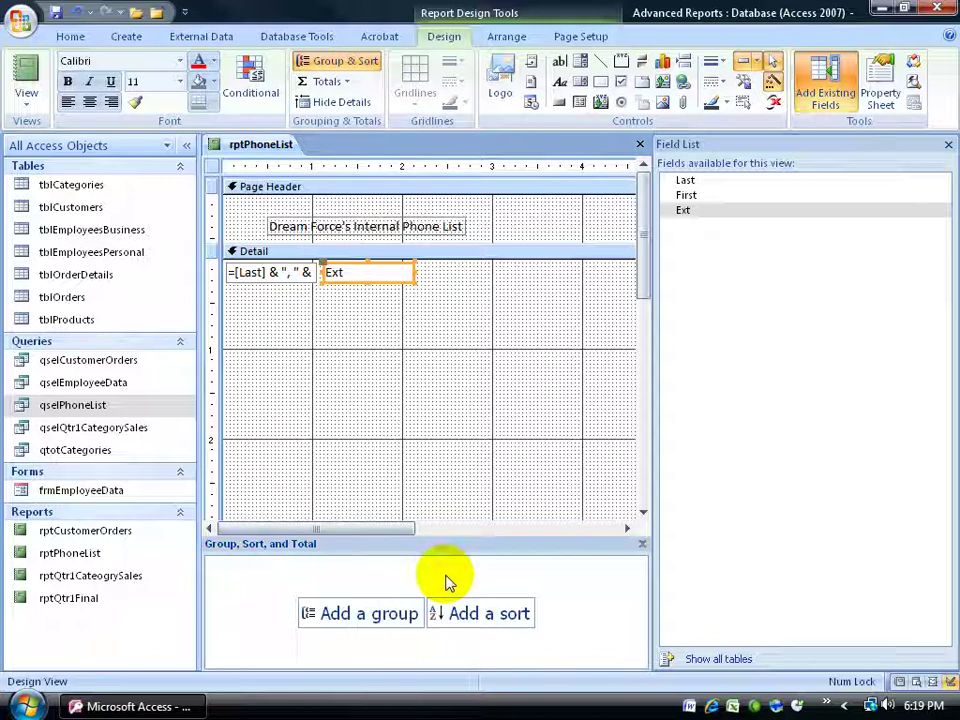
click(947, 146)
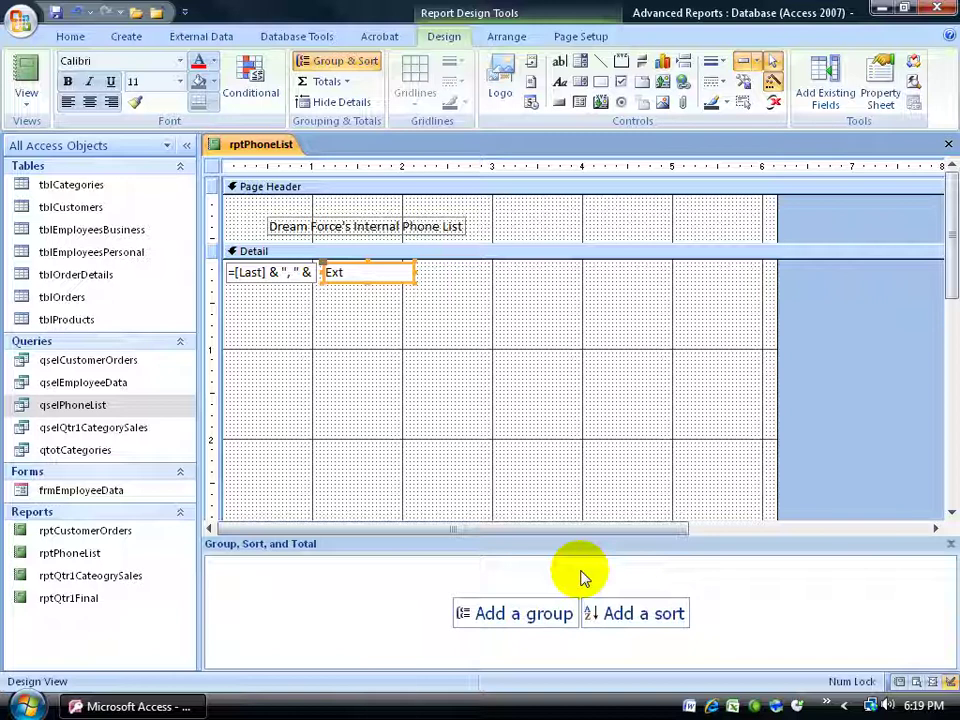
click(518, 614)
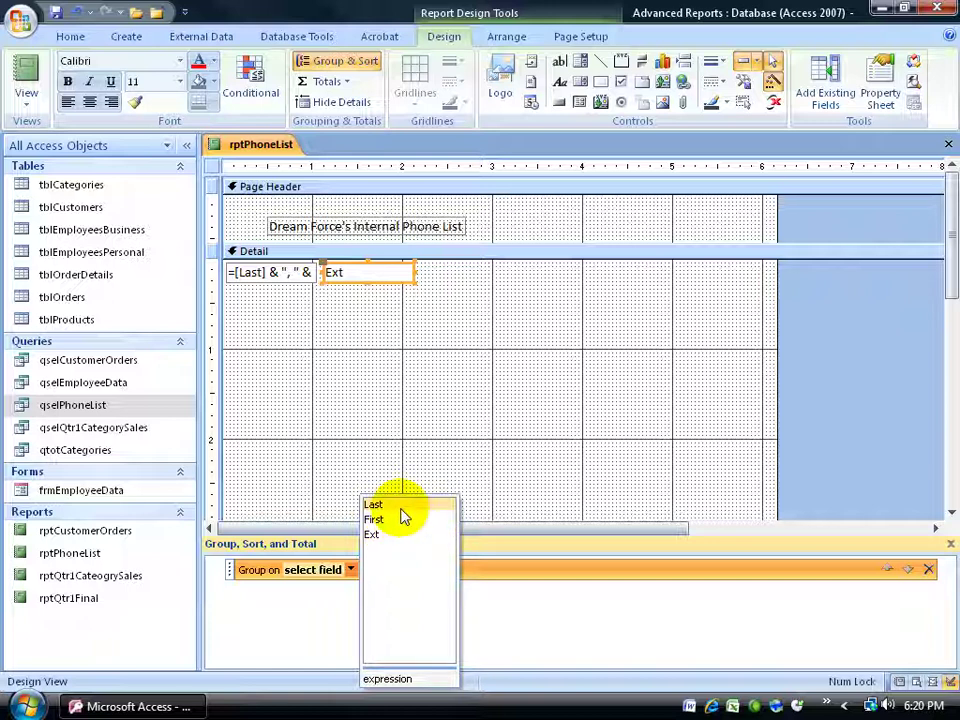
click(396, 681)
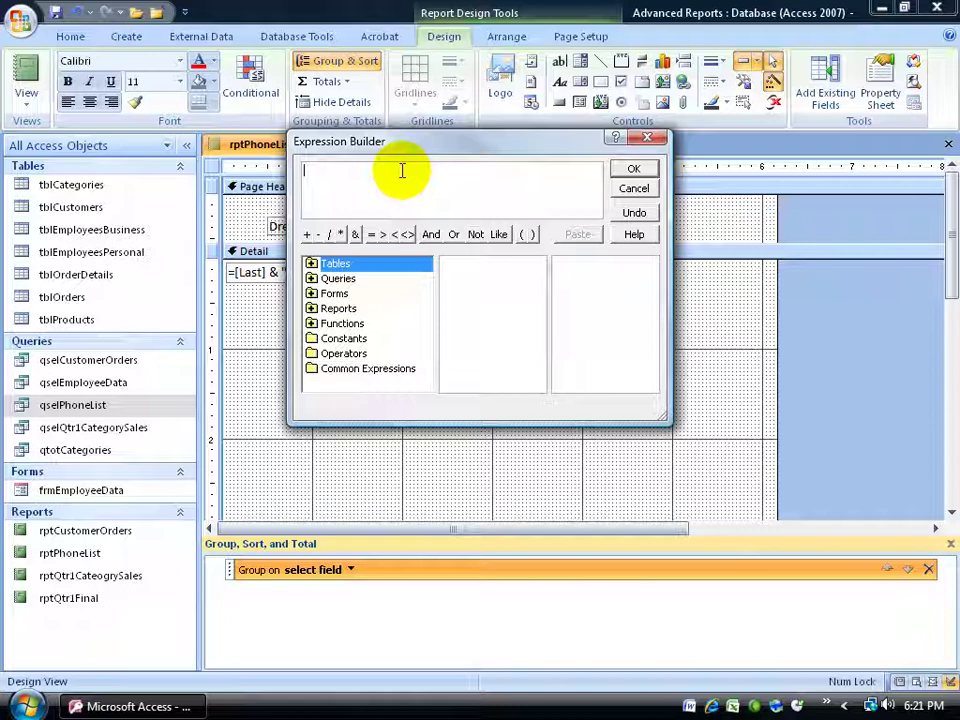
text(=Left([)
text(Last],1))
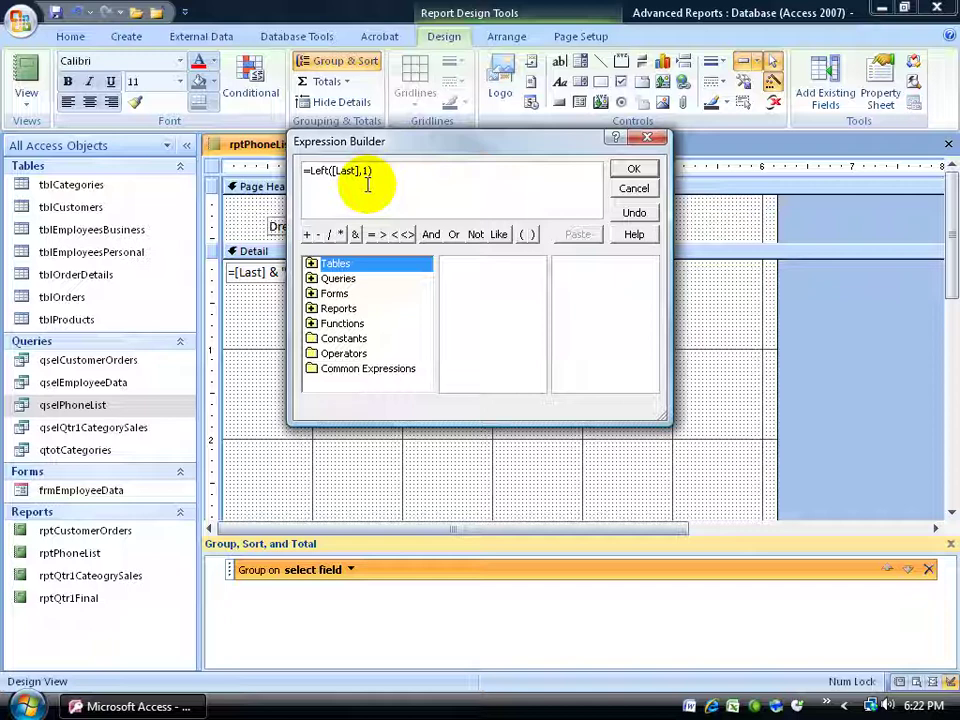
double_click(367, 172)
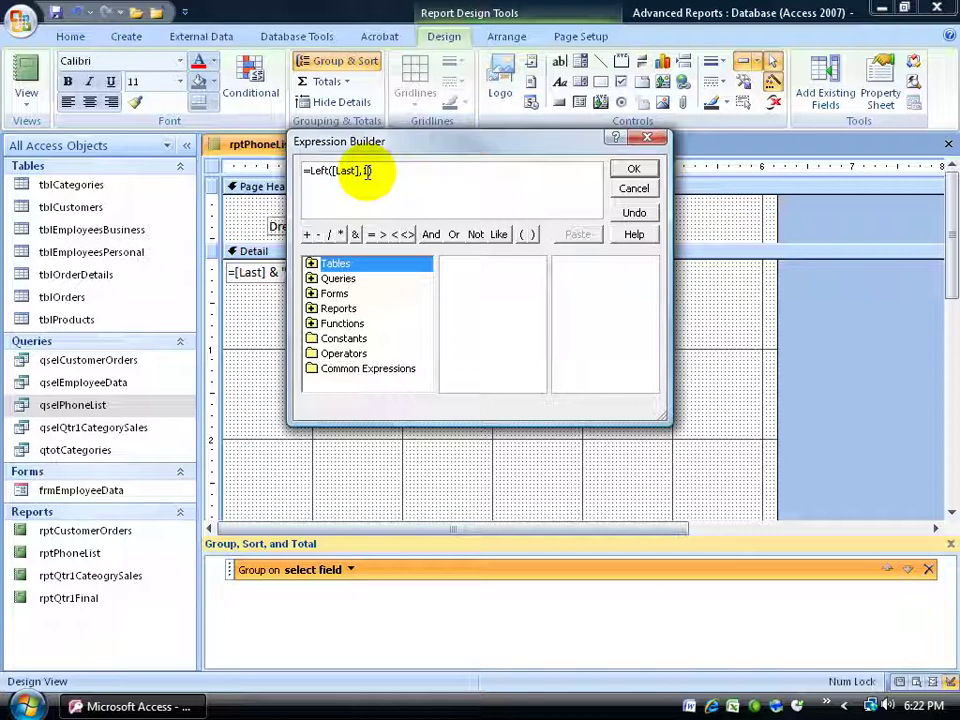
click(368, 186)
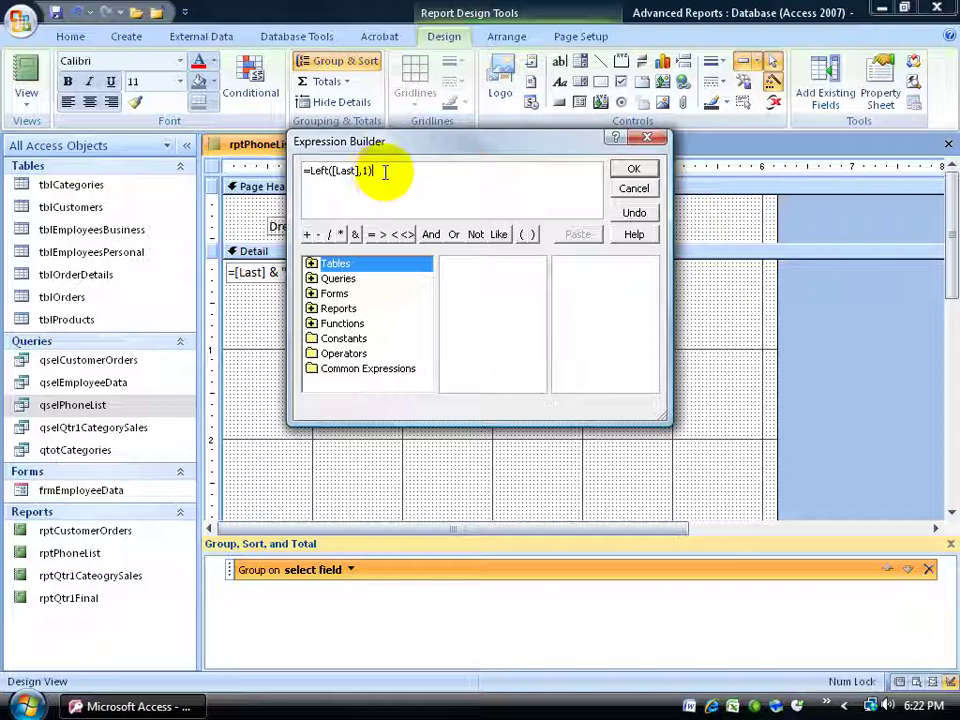
drag(386, 171, 300, 172)
key(ctrl+c)
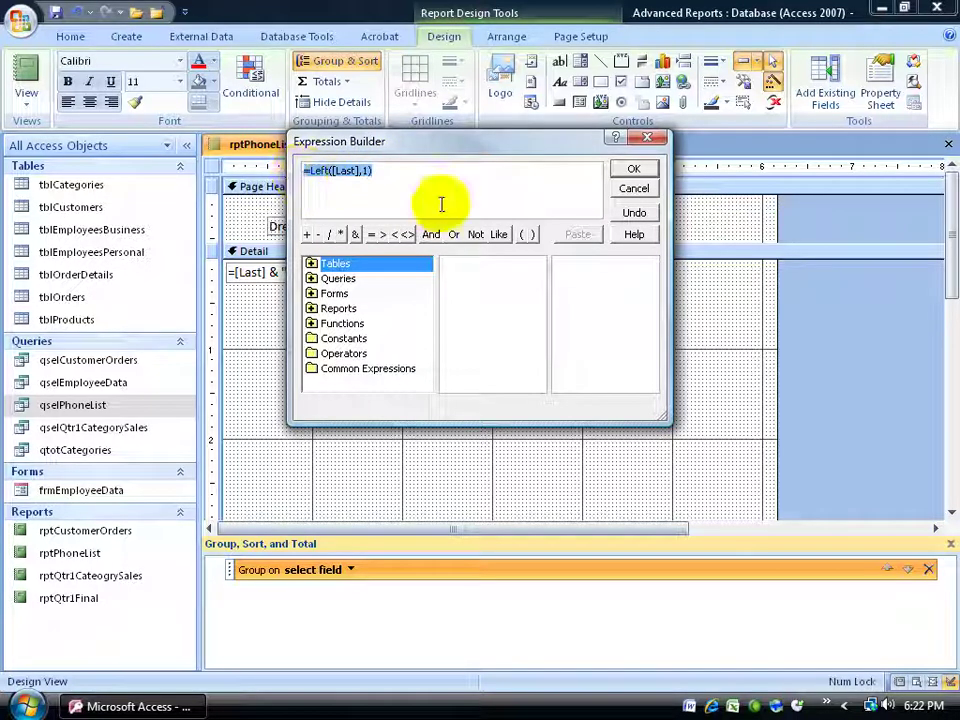
click(632, 169)
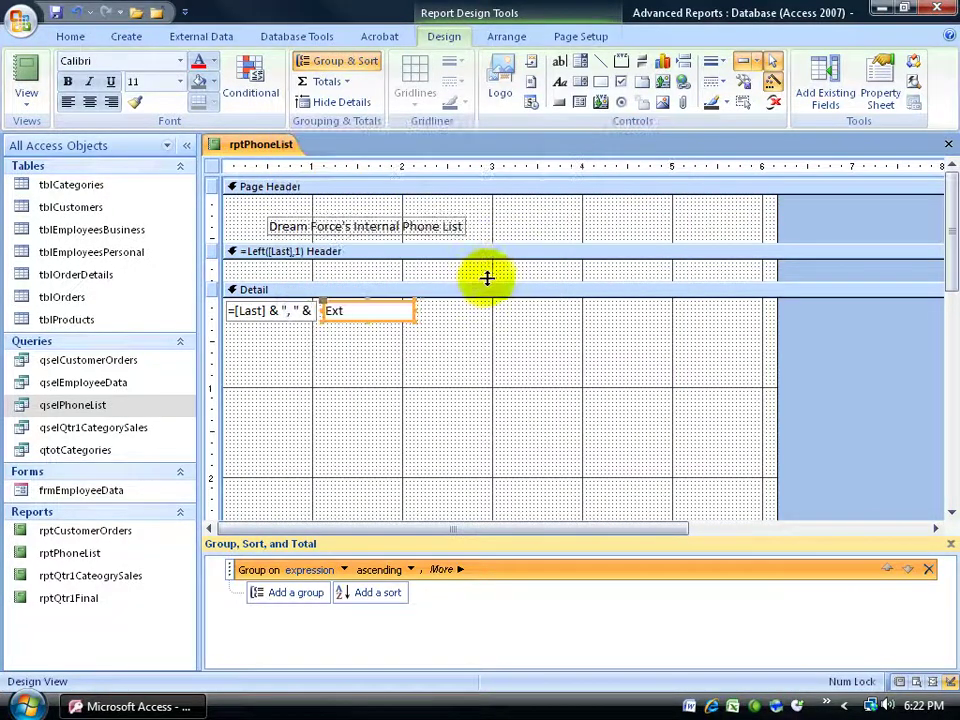
Step: Set the =Left([Last],1) group to keep the whole group together on one page
click(286, 259)
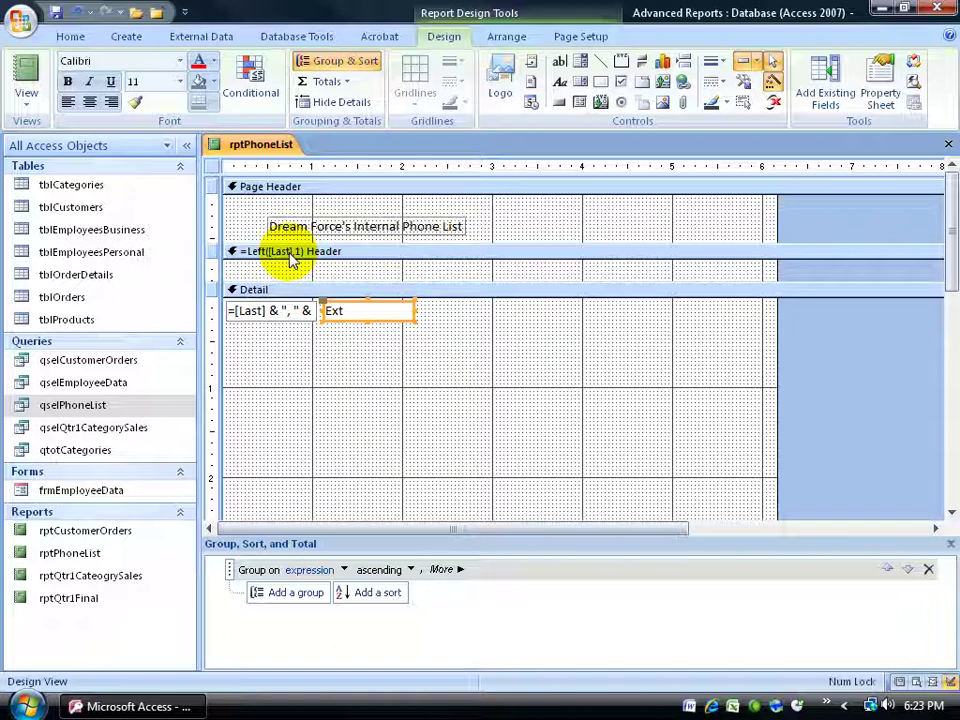
click(290, 258)
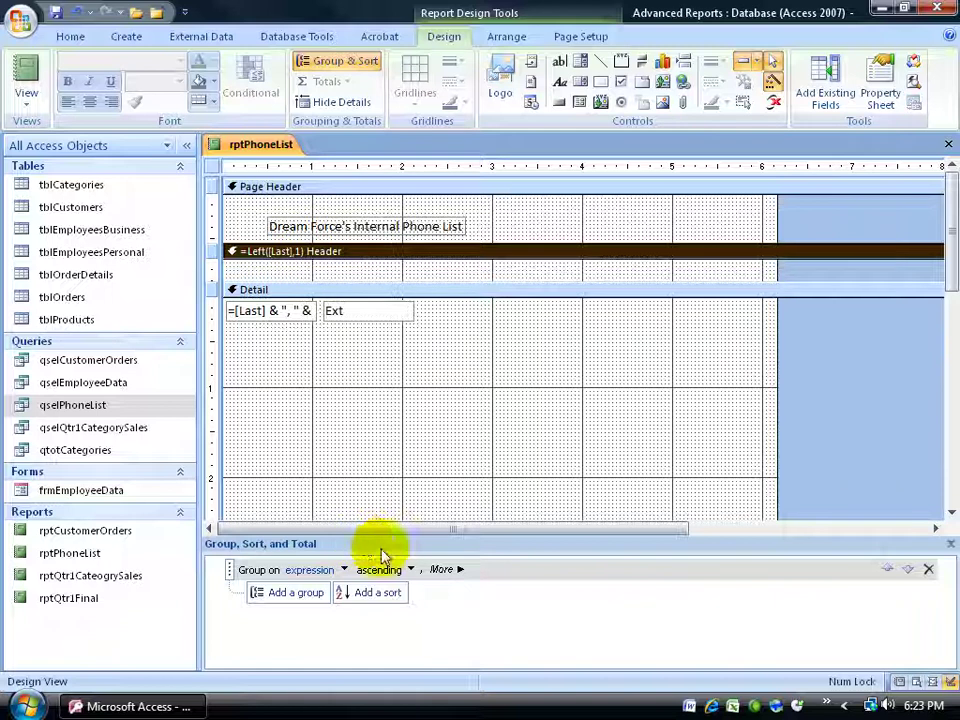
click(458, 570)
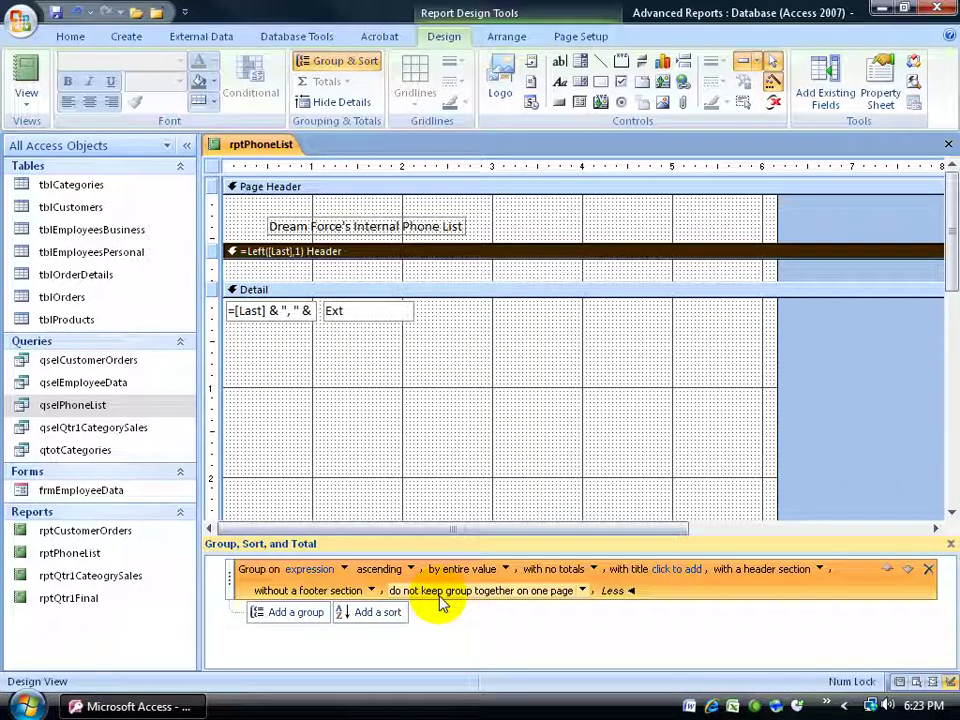
click(582, 592)
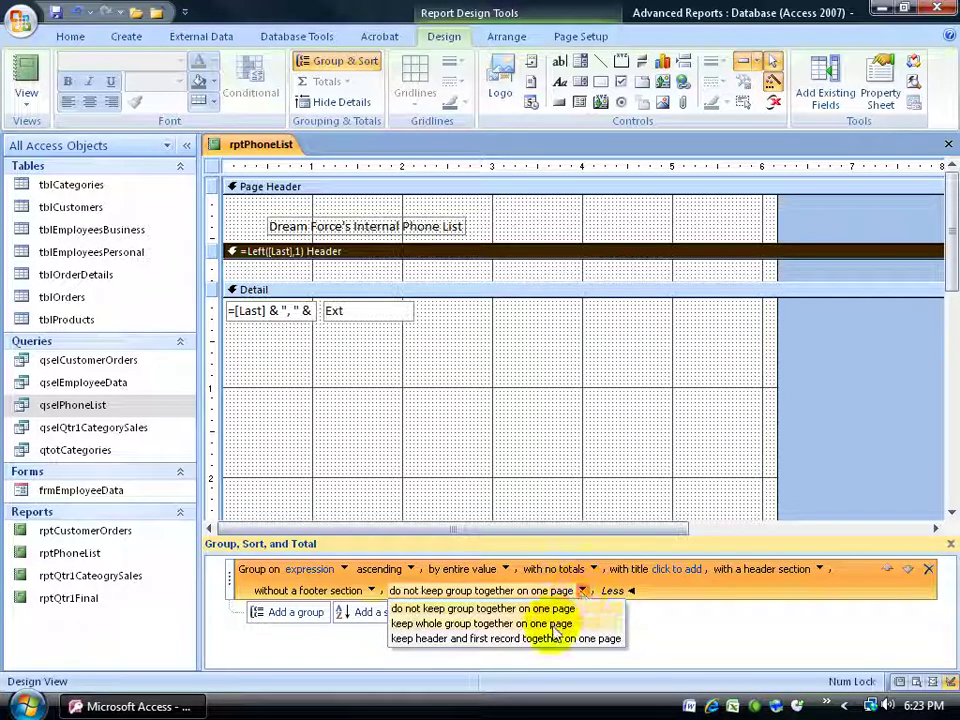
click(553, 624)
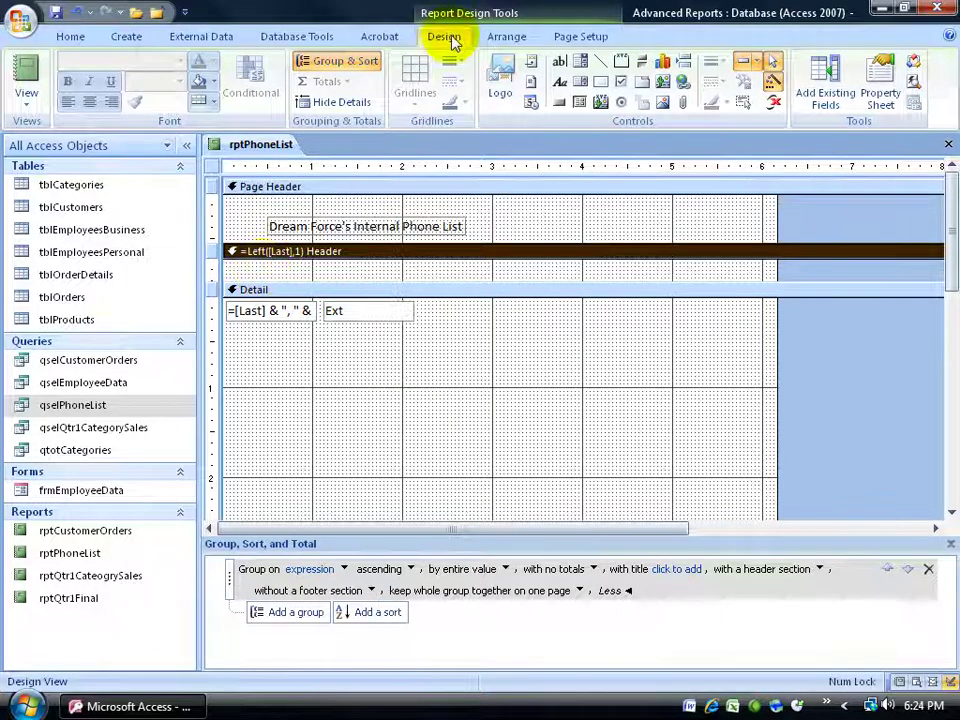
Step: Place an unbound text box in the =Left([Last],1) Header section and delete its attached label
click(563, 63)
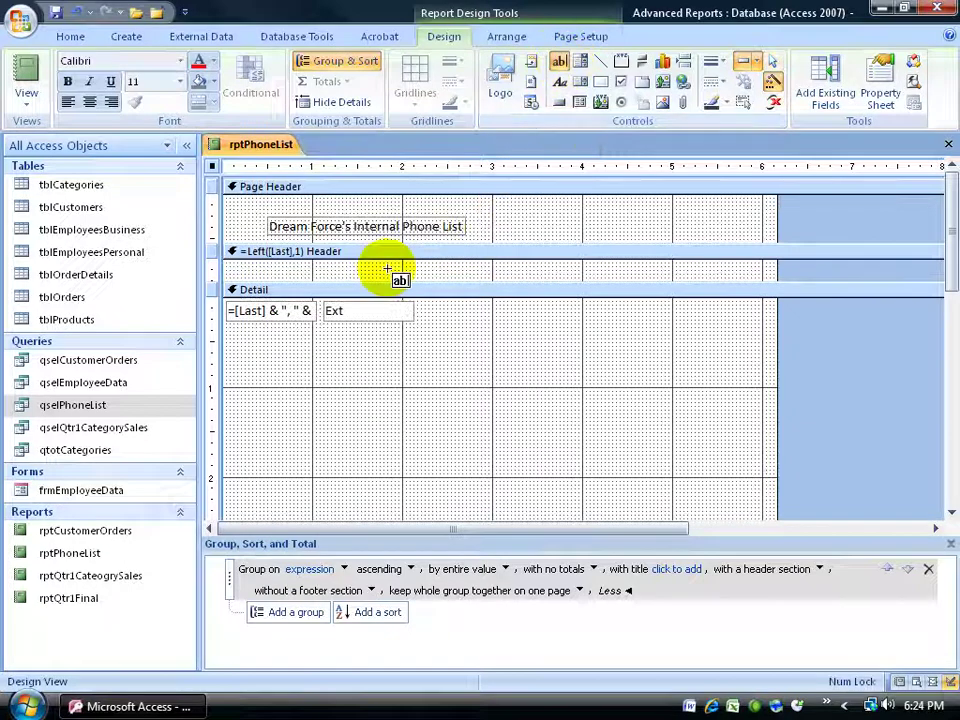
click(324, 265)
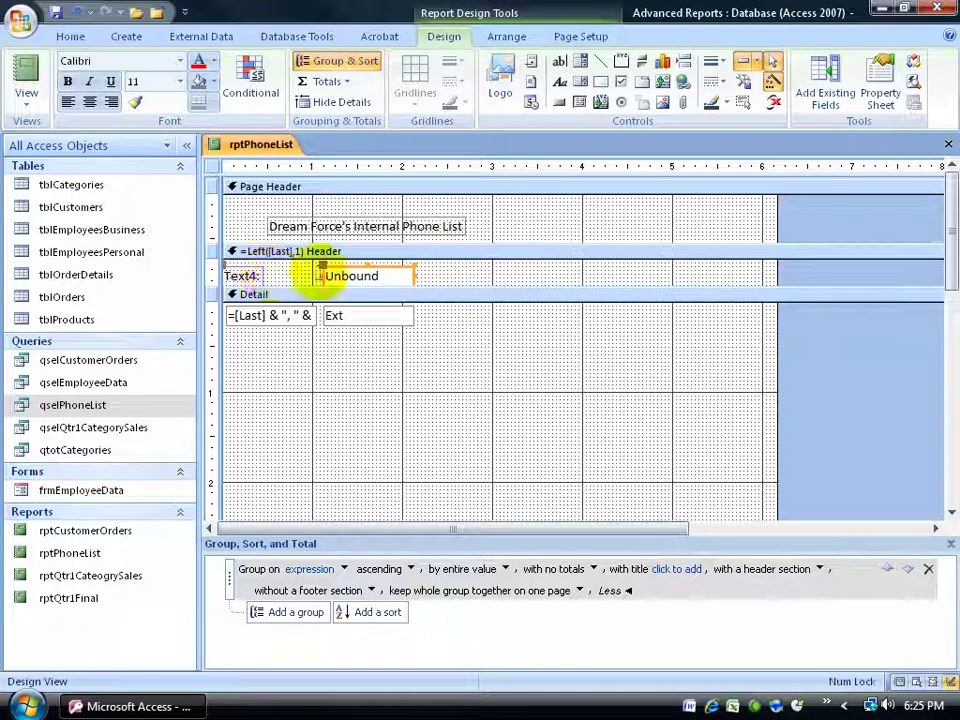
click(290, 275)
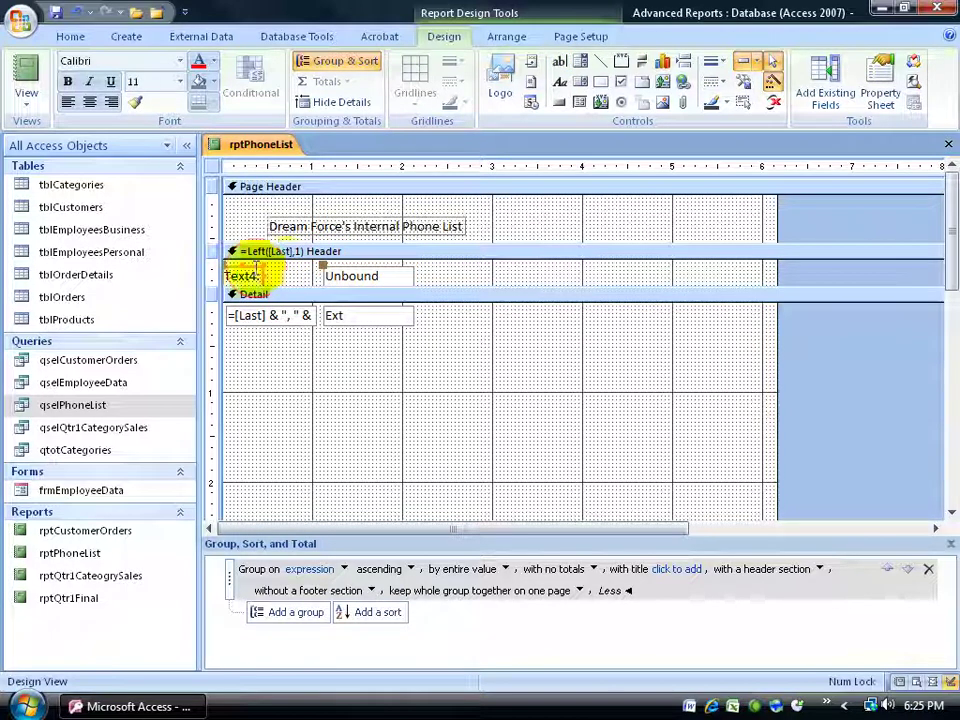
key(Delete)
Step: Set the group header text box's Control Source to the copied =Left([Last],1) and move the box near the section's upper-left corner
click(325, 272)
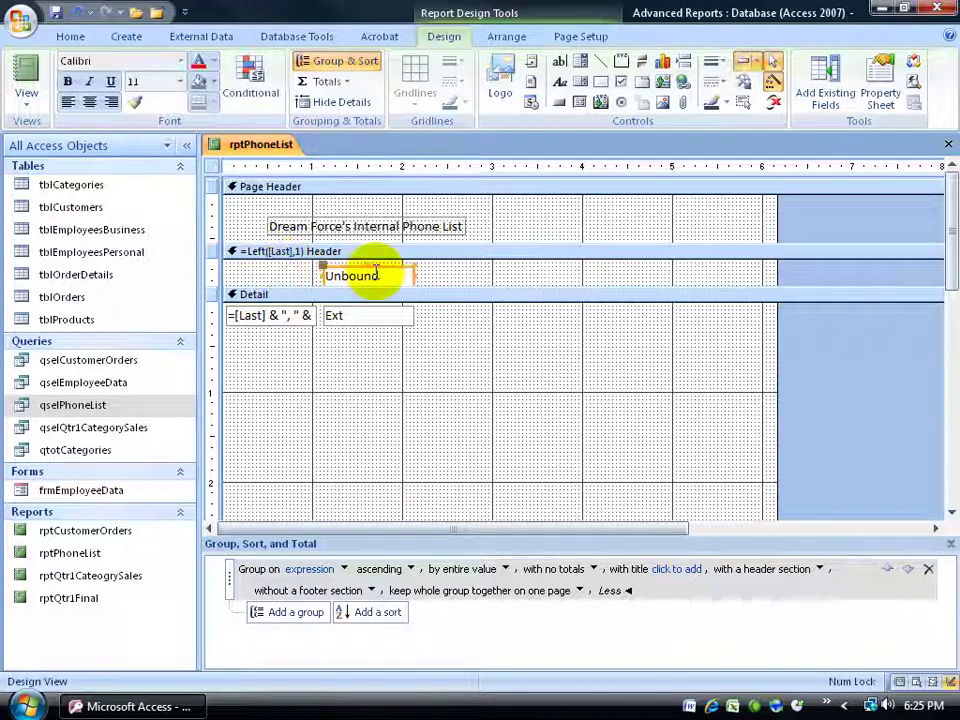
double_click(390, 272)
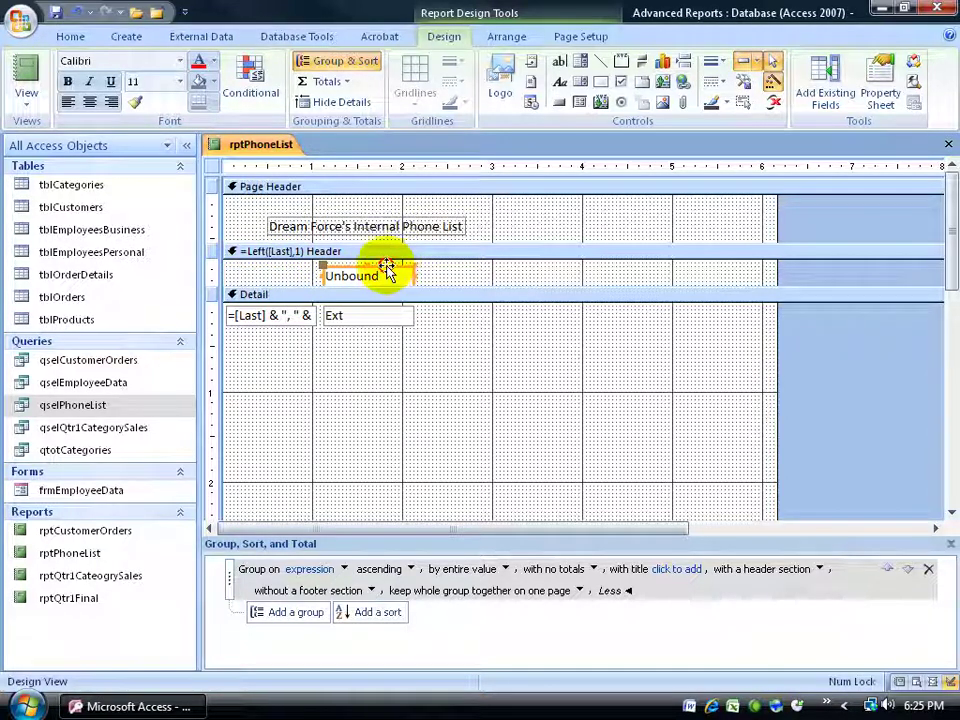
click(820, 242)
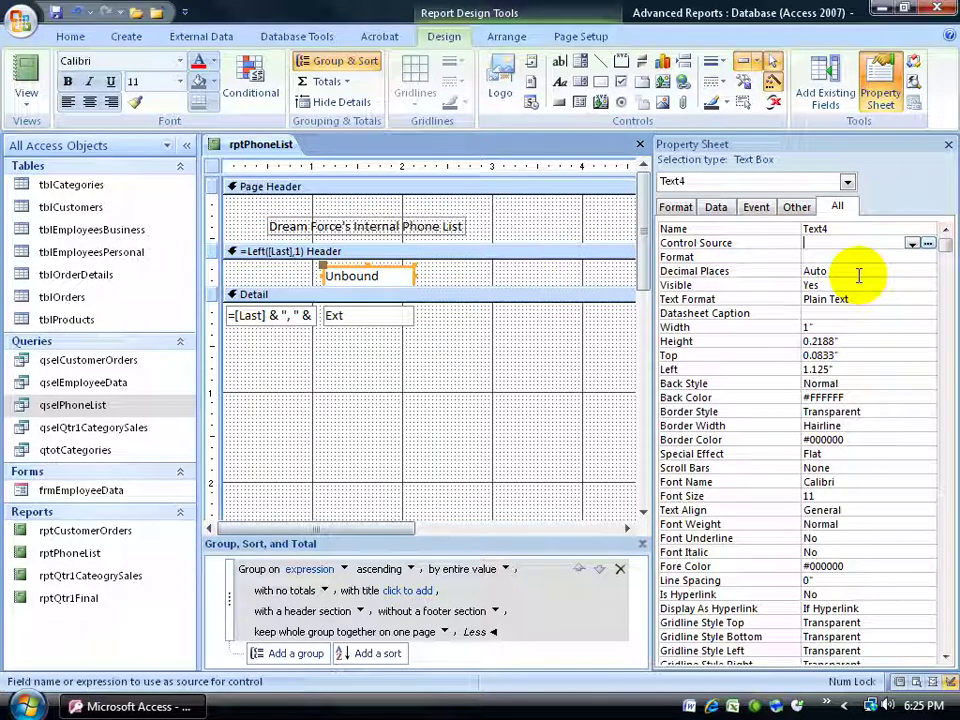
key(ctrl+v)
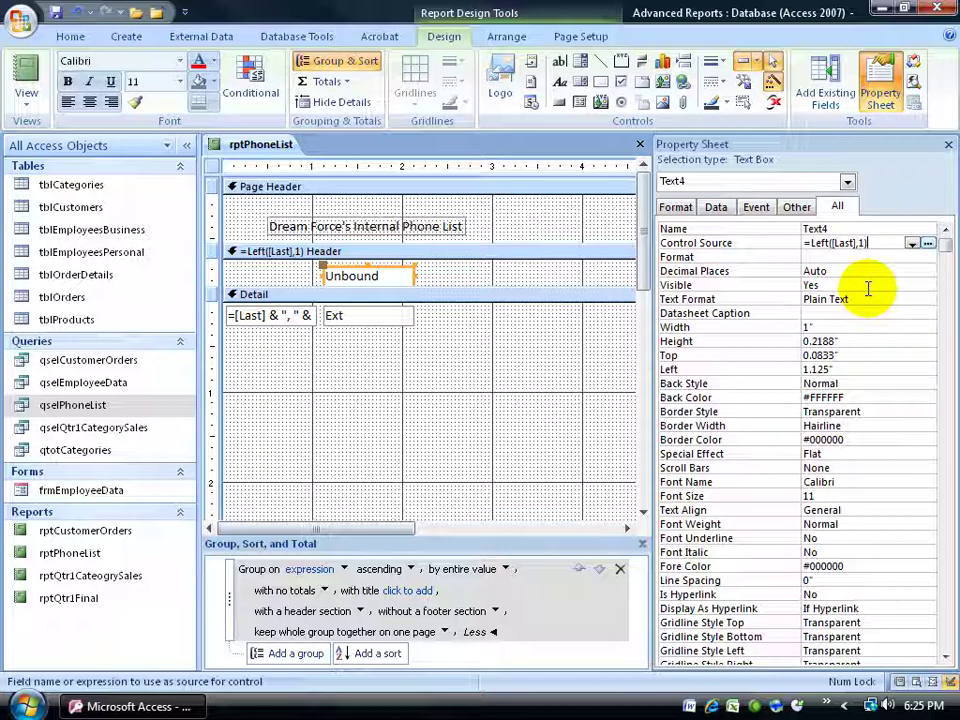
key(Return)
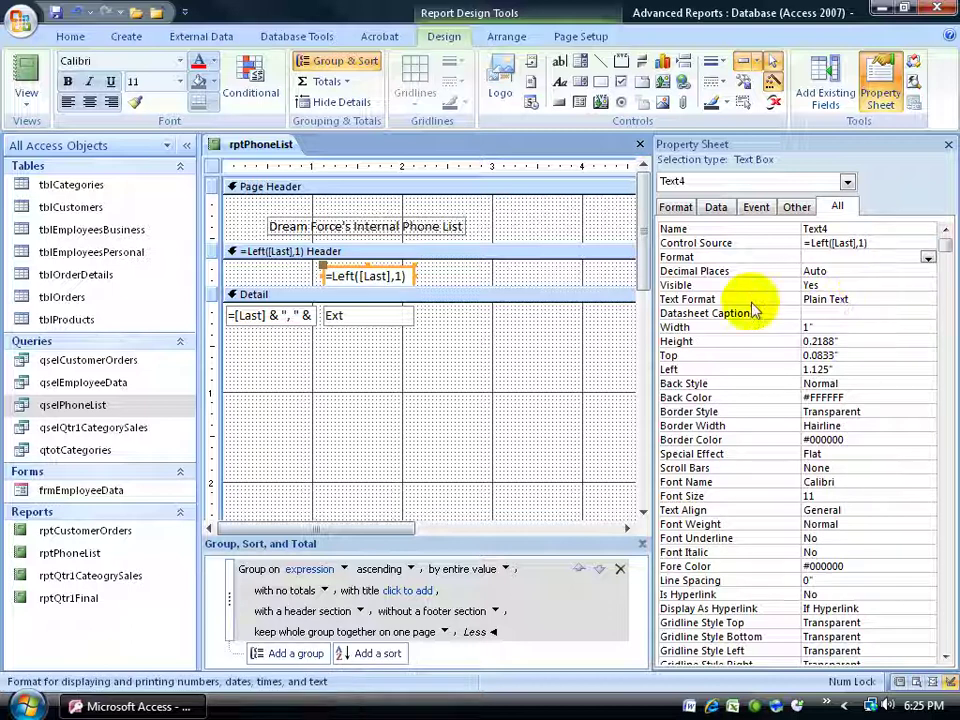
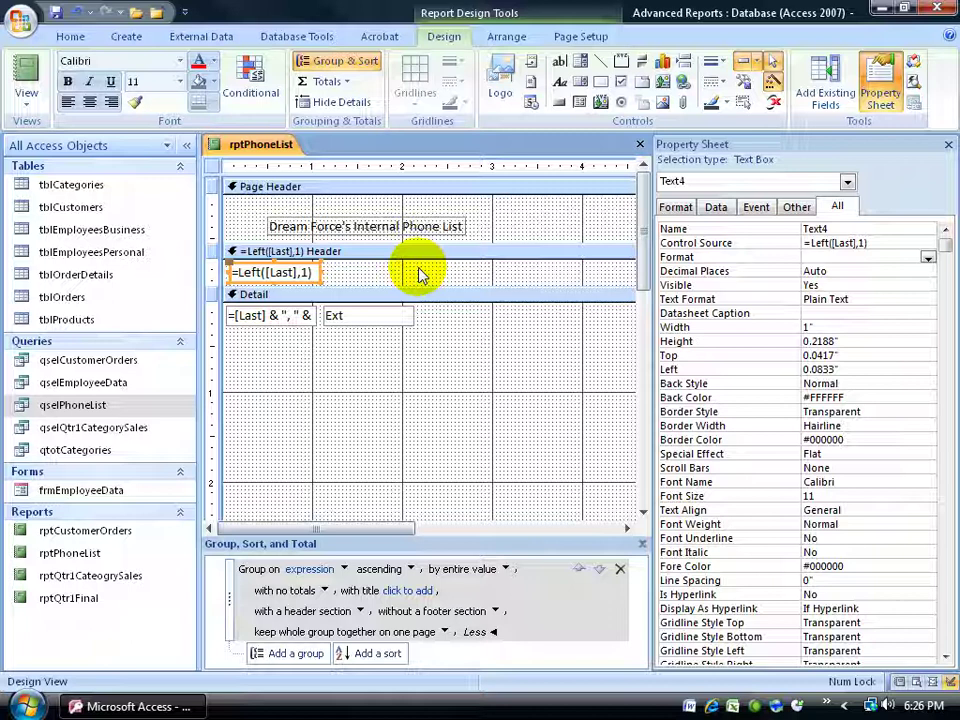
click(947, 144)
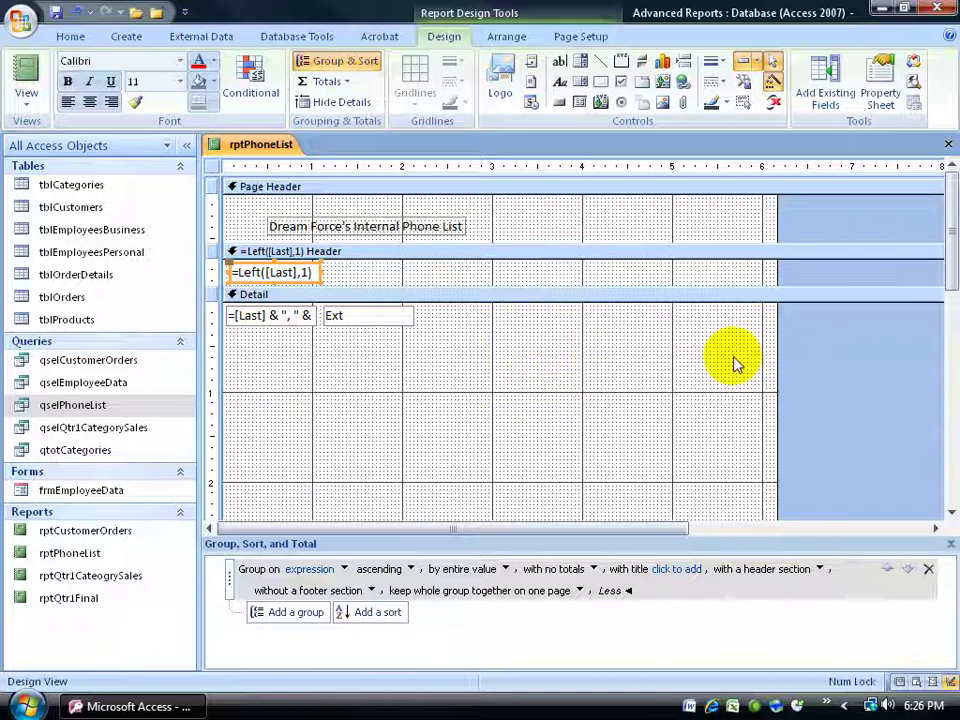
Step: Set up the report page with 3 columns, 0" row spacing and 0.2" column spacing
click(585, 40)
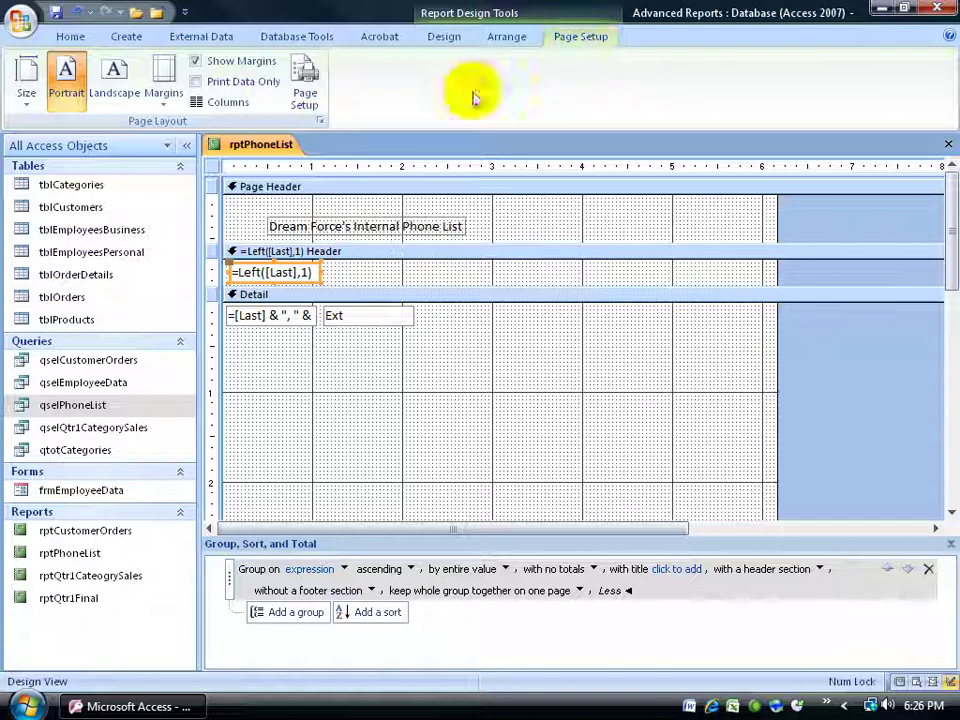
click(321, 121)
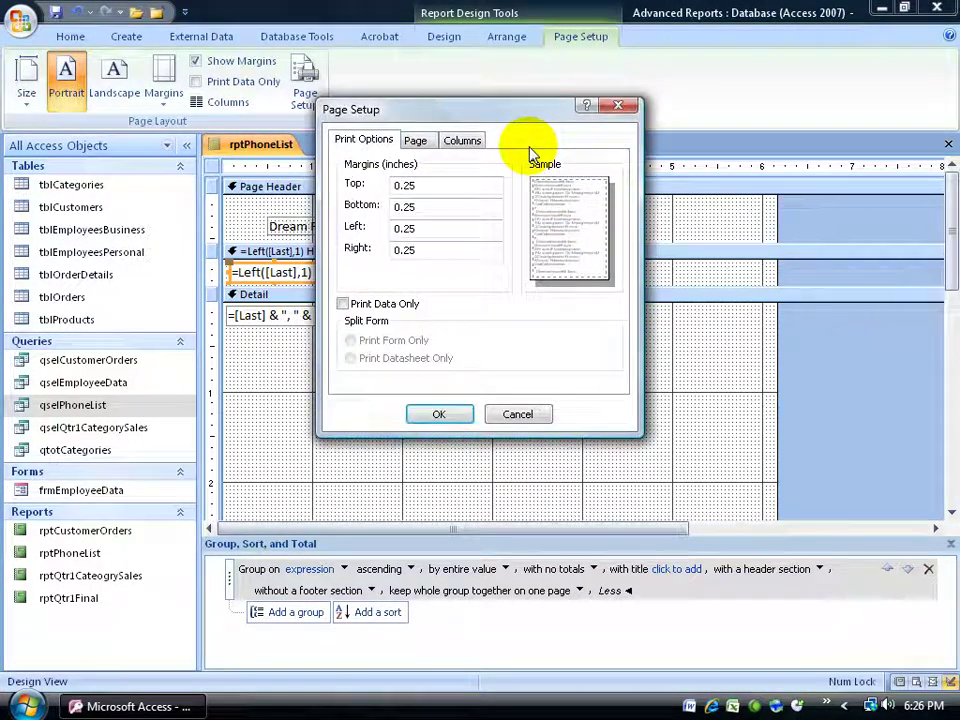
click(464, 141)
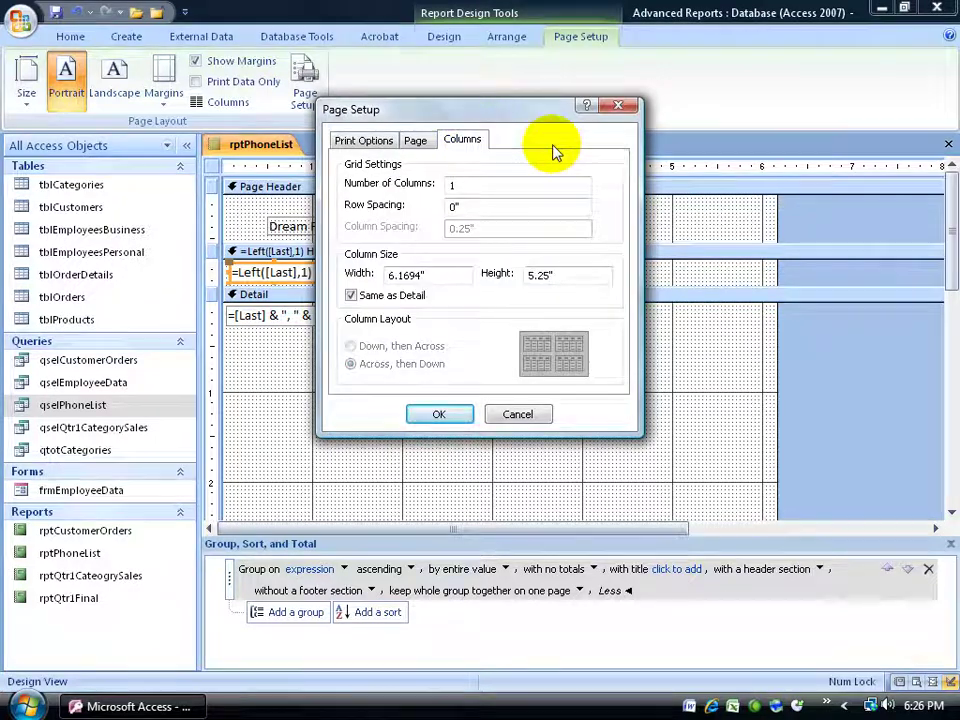
double_click(452, 186)
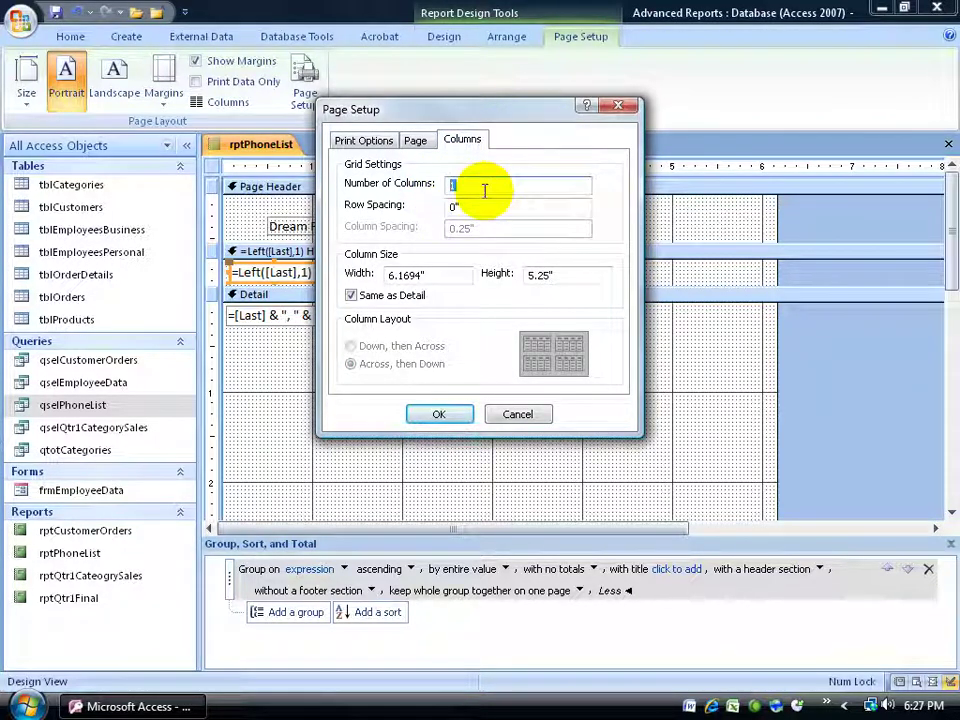
text(3)
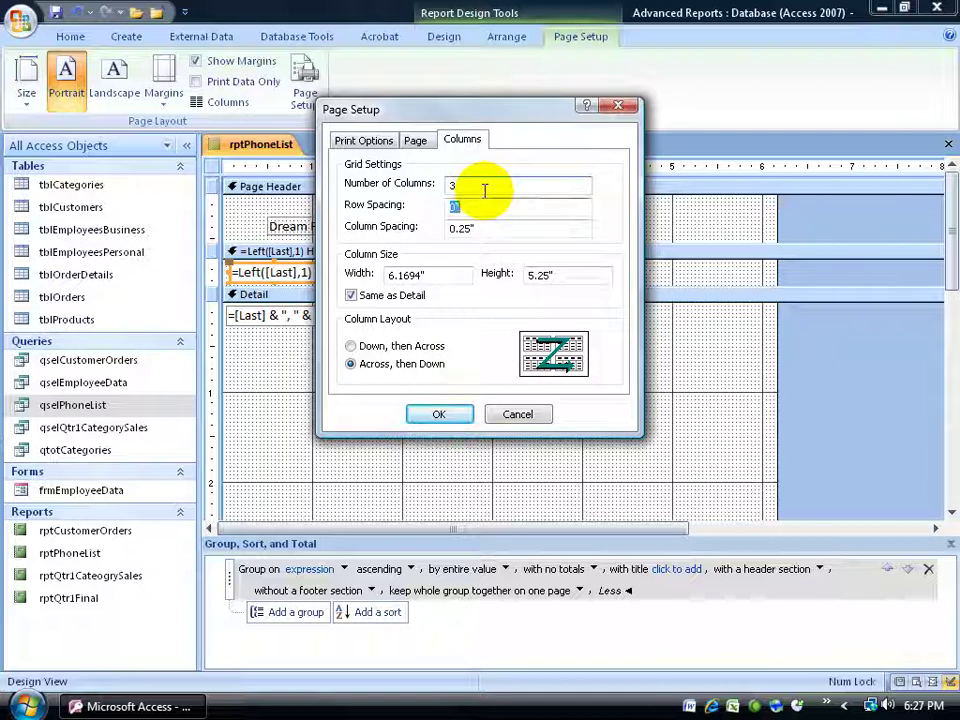
click(476, 208)
text(0)
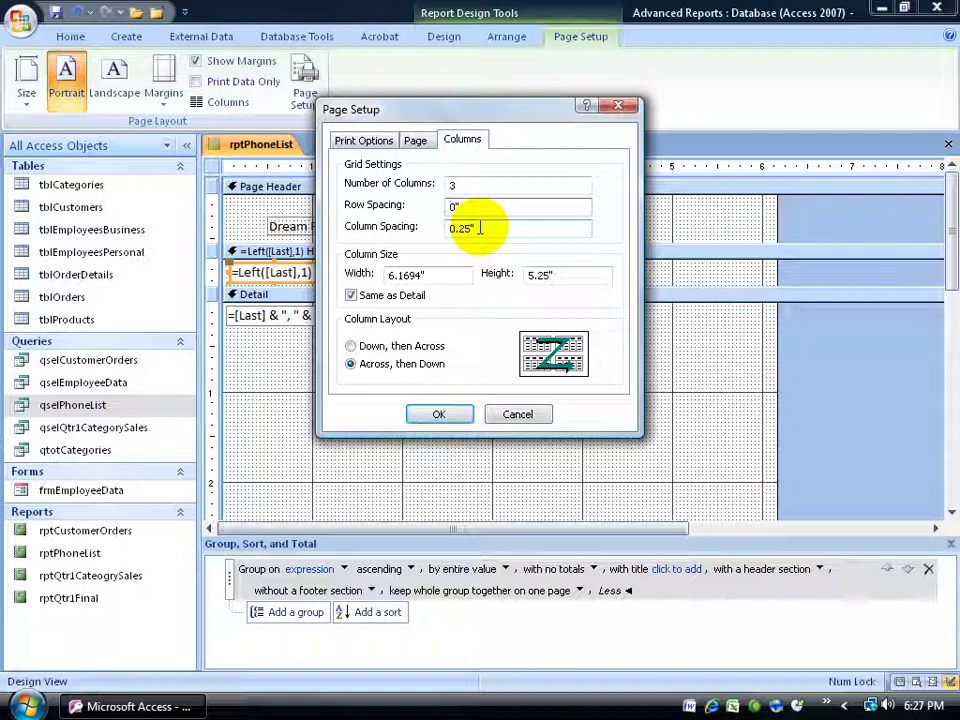
click(467, 228)
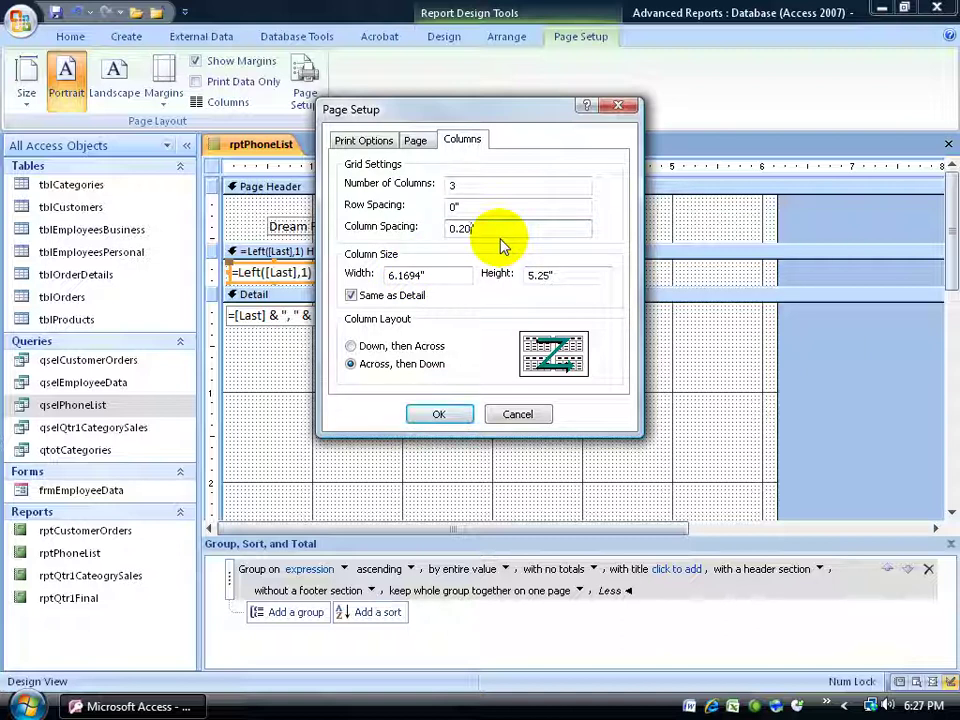
Step: Turn off Same as Detail, set the column width to 2", and apply the Down, then Across column layout
click(420, 273)
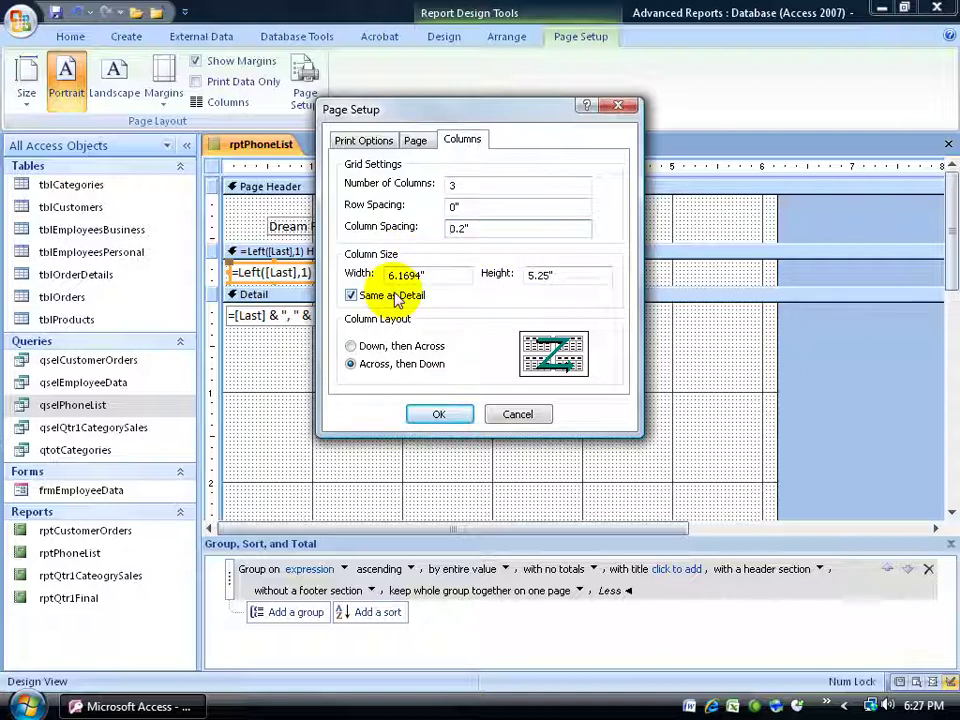
click(353, 297)
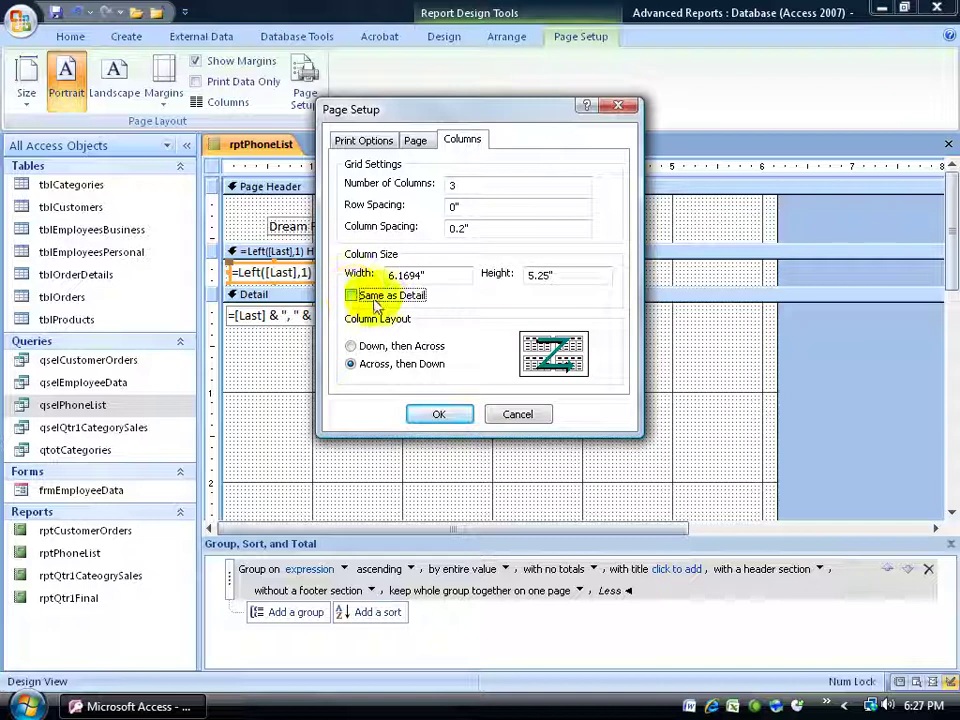
drag(428, 275, 370, 270)
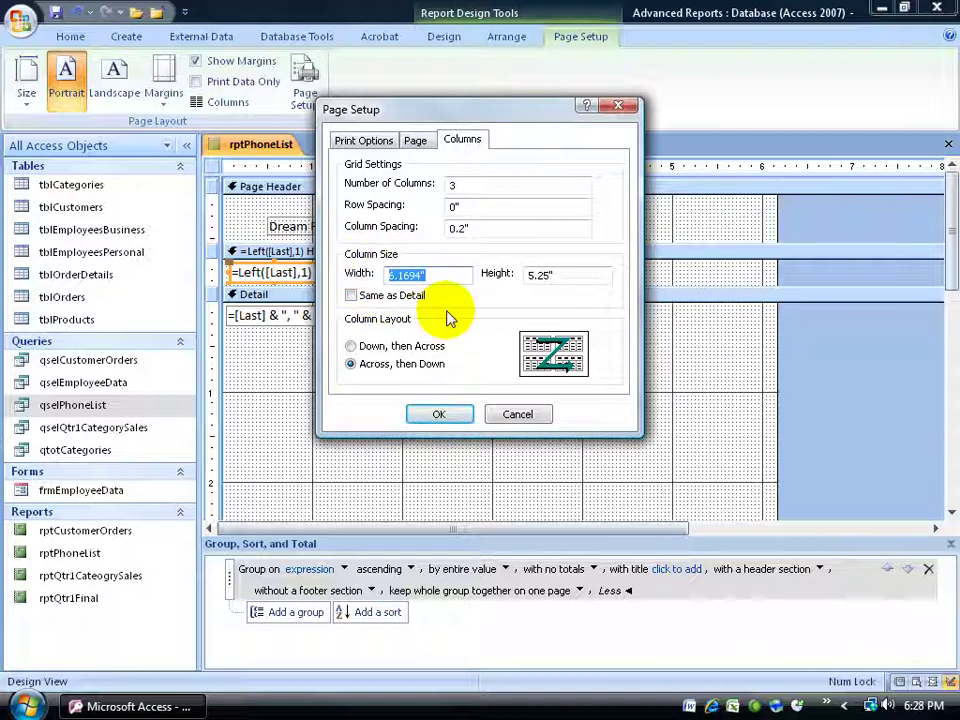
text(2")
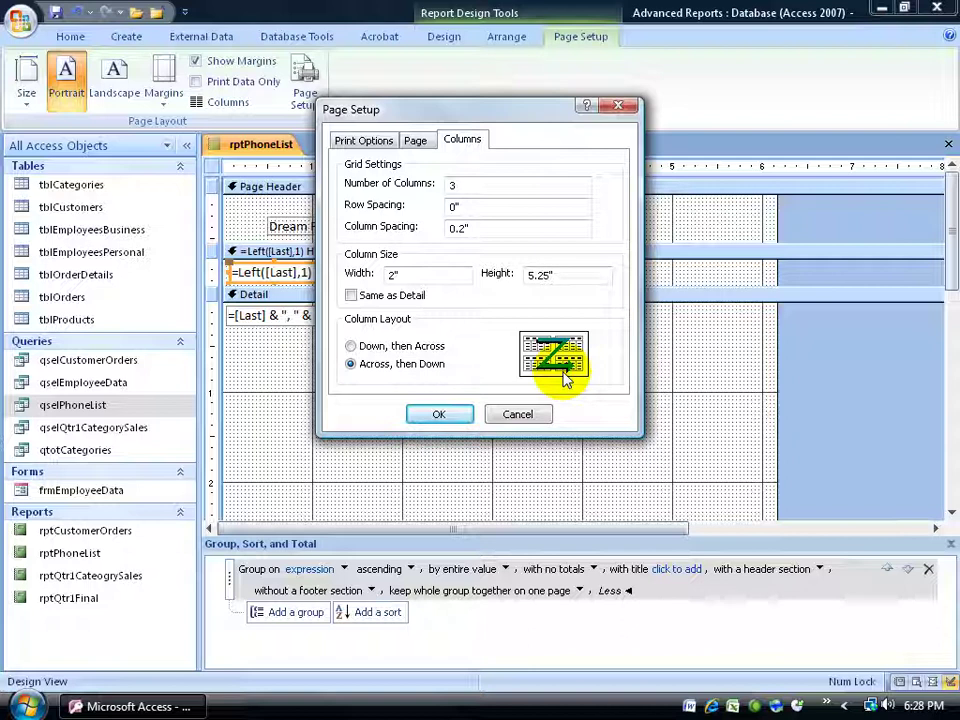
click(351, 346)
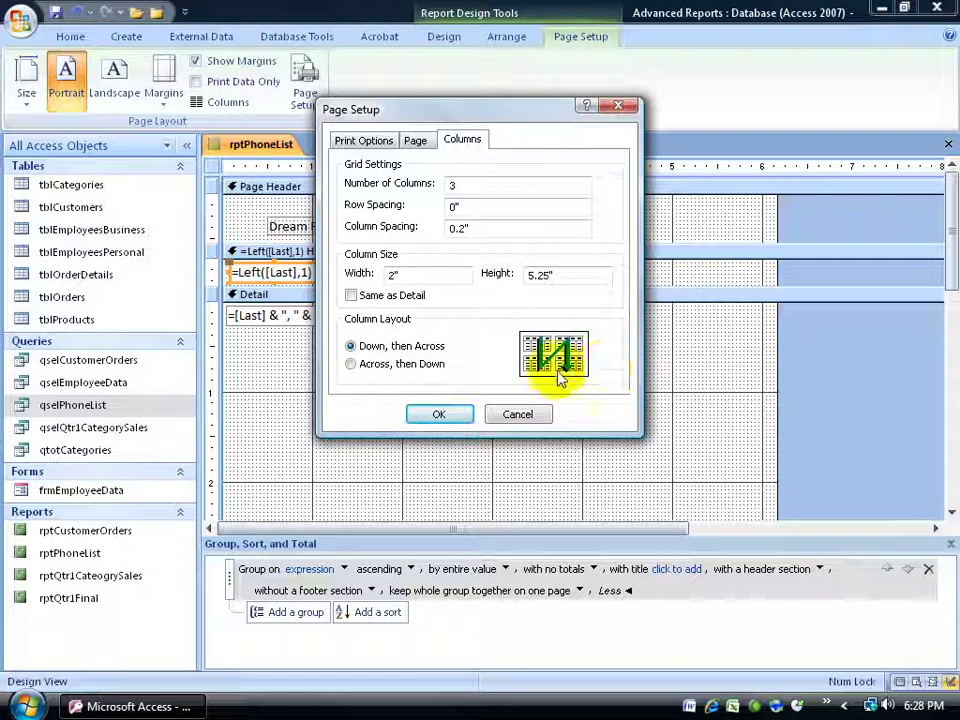
click(442, 413)
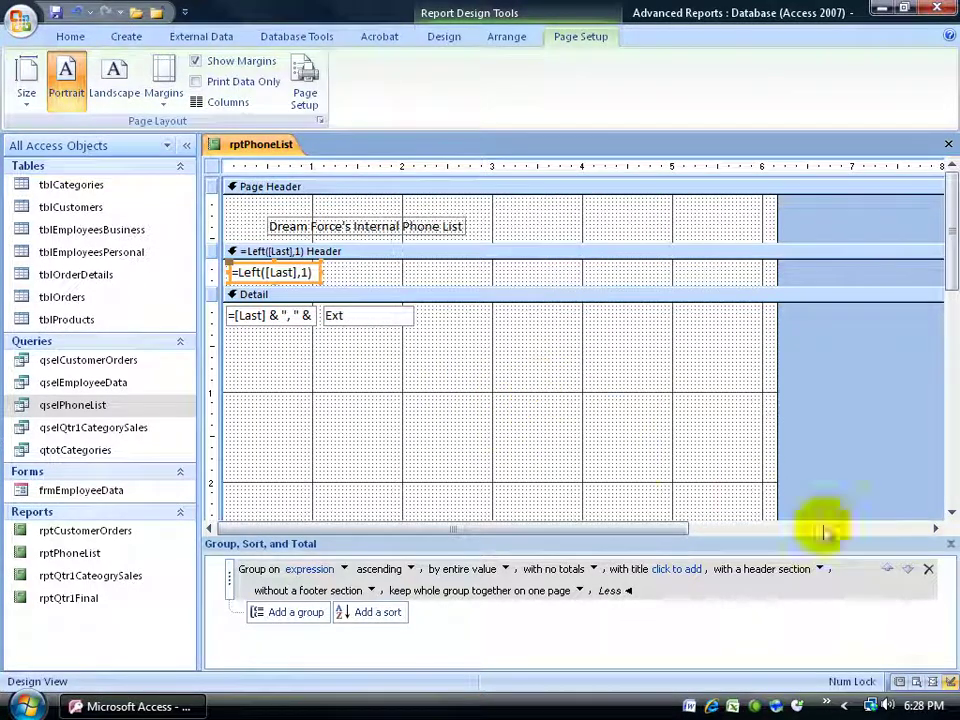
Step: Hide the grouping and sorting settings and shrink the Detail section's height to just below its row of text boxes
click(928, 567)
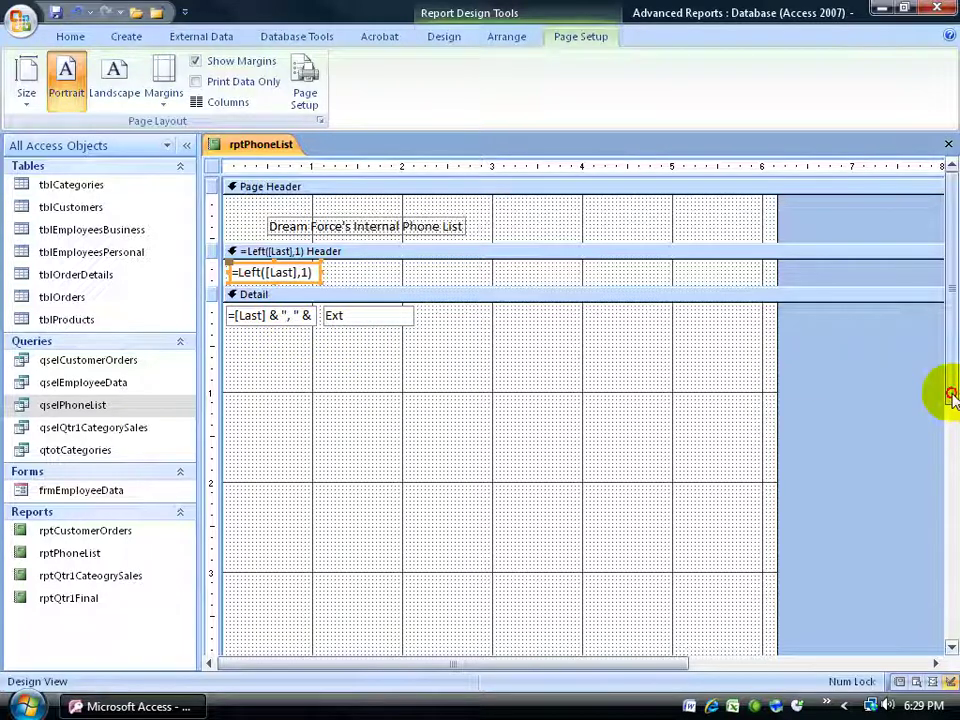
drag(949, 392, 949, 422)
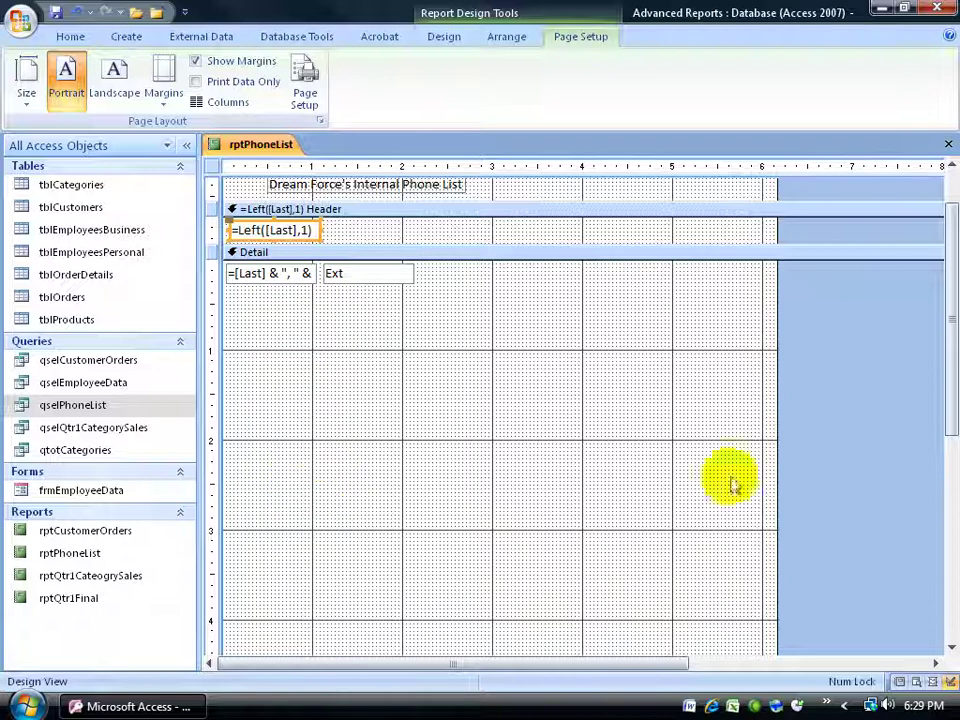
drag(943, 407, 950, 525)
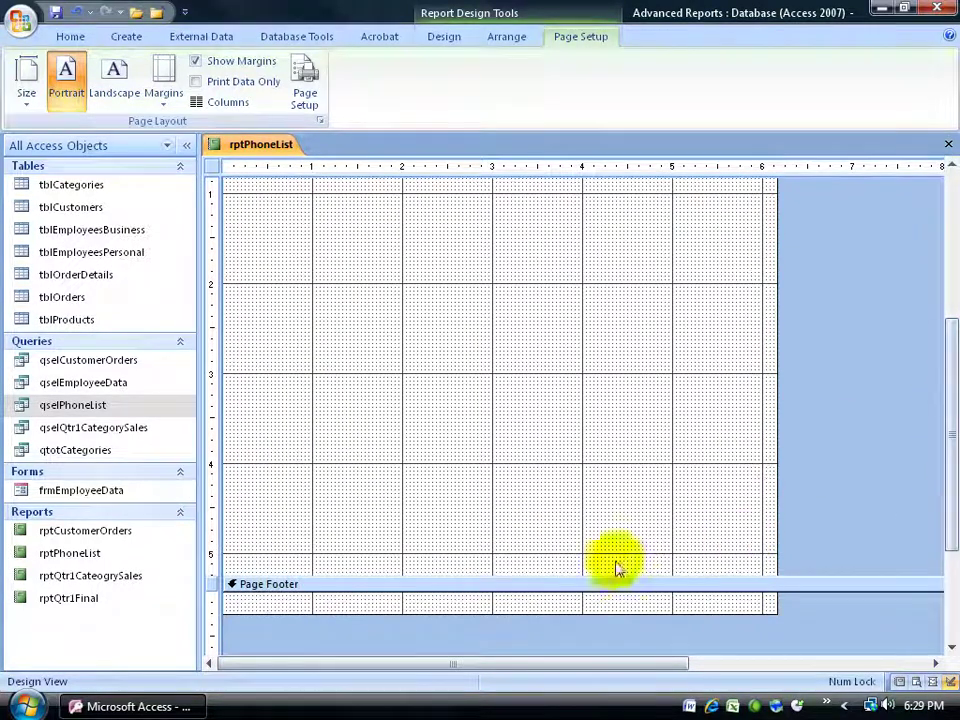
click(591, 576)
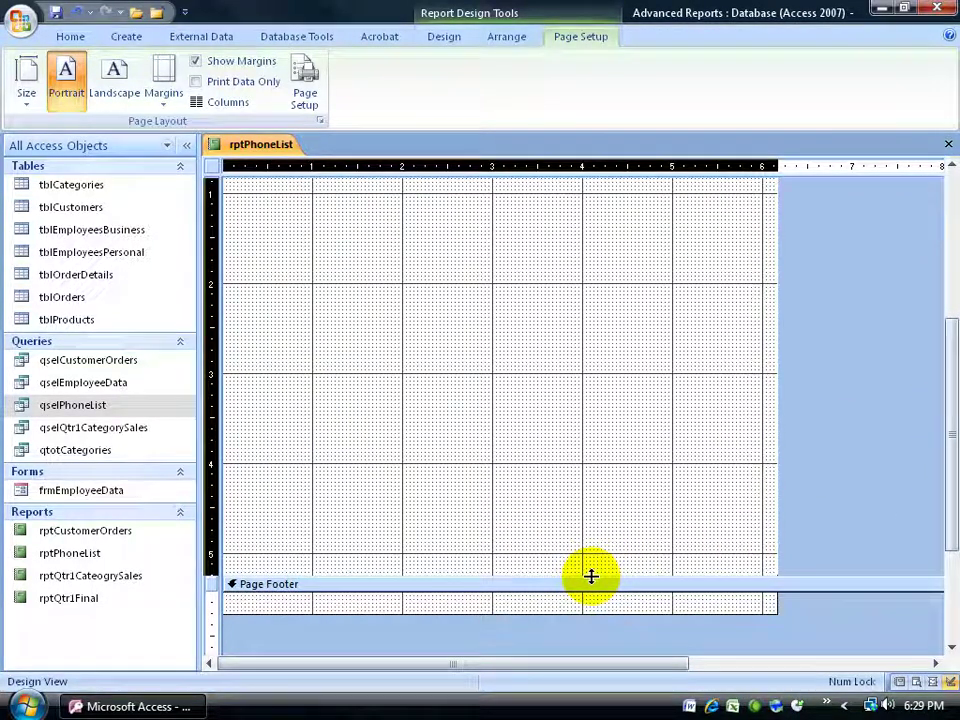
drag(591, 576, 596, 212)
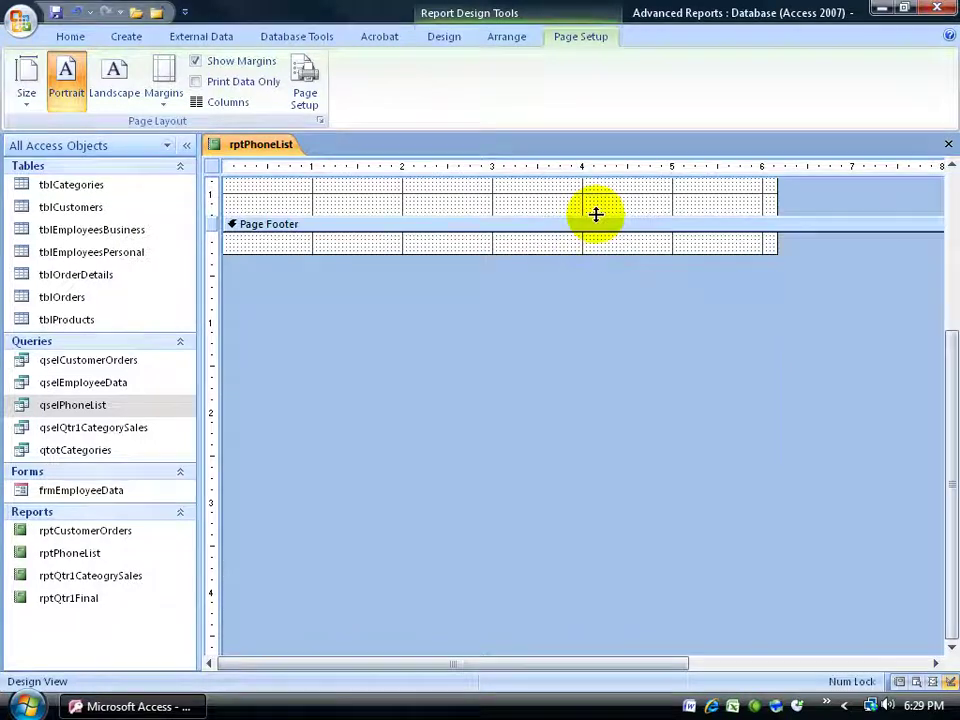
scroll(947, 422, up, 5)
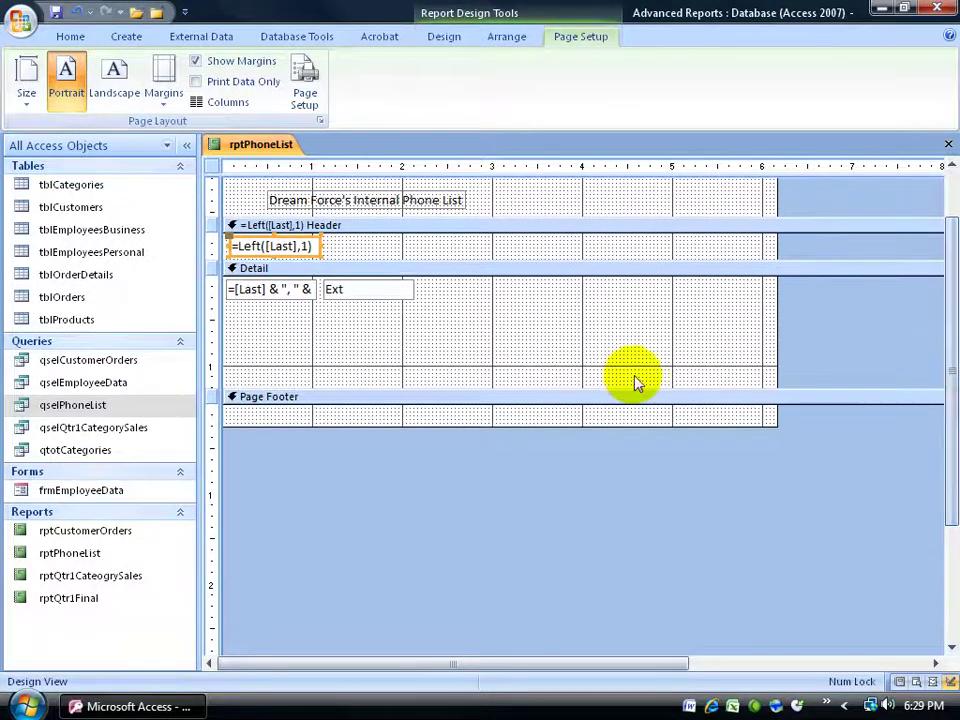
drag(463, 389, 454, 298)
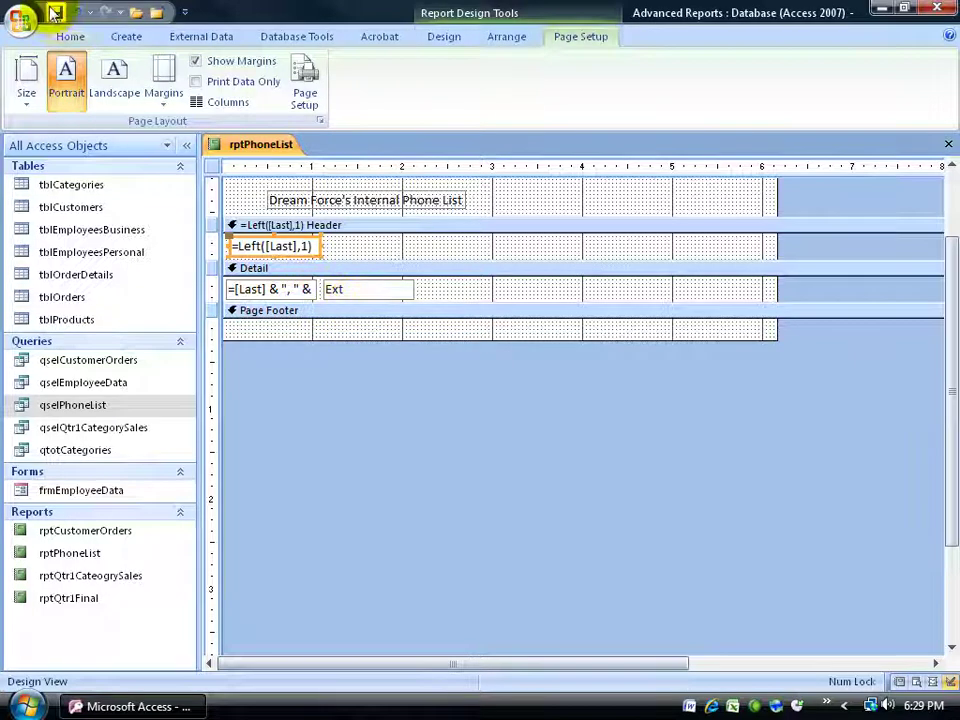
Step: Show rptPhoneList in Print Preview and examine the column layout and letter groups
right_click(250, 148)
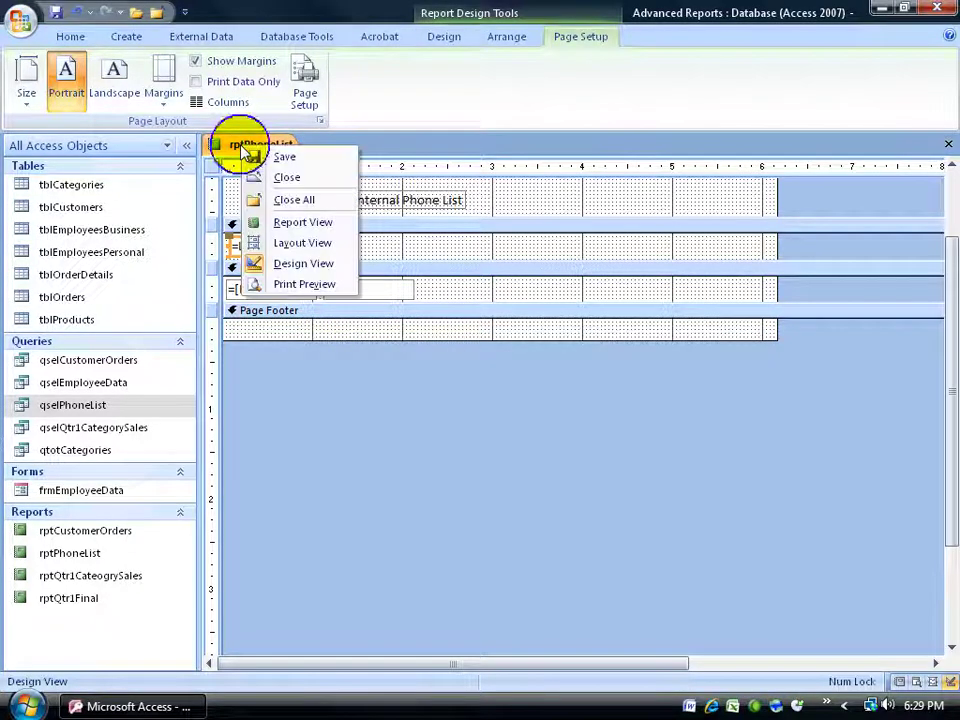
click(302, 285)
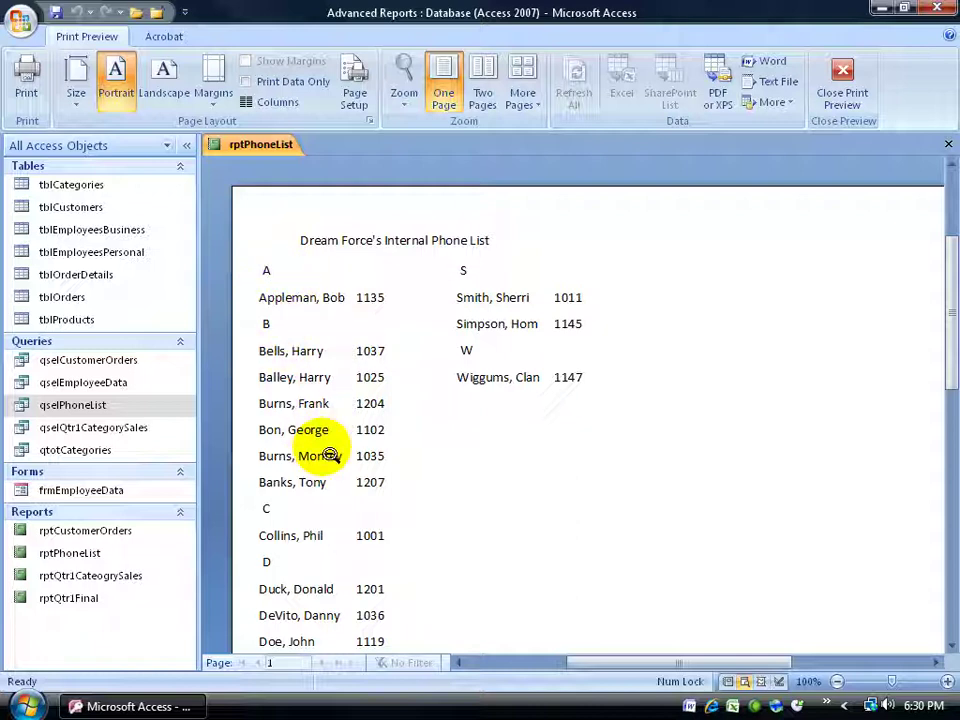
mouse_move(949, 306)
mouse_down()
mouse_move(952, 455)
mouse_move(943, 456)
mouse_move(943, 321)
mouse_up()
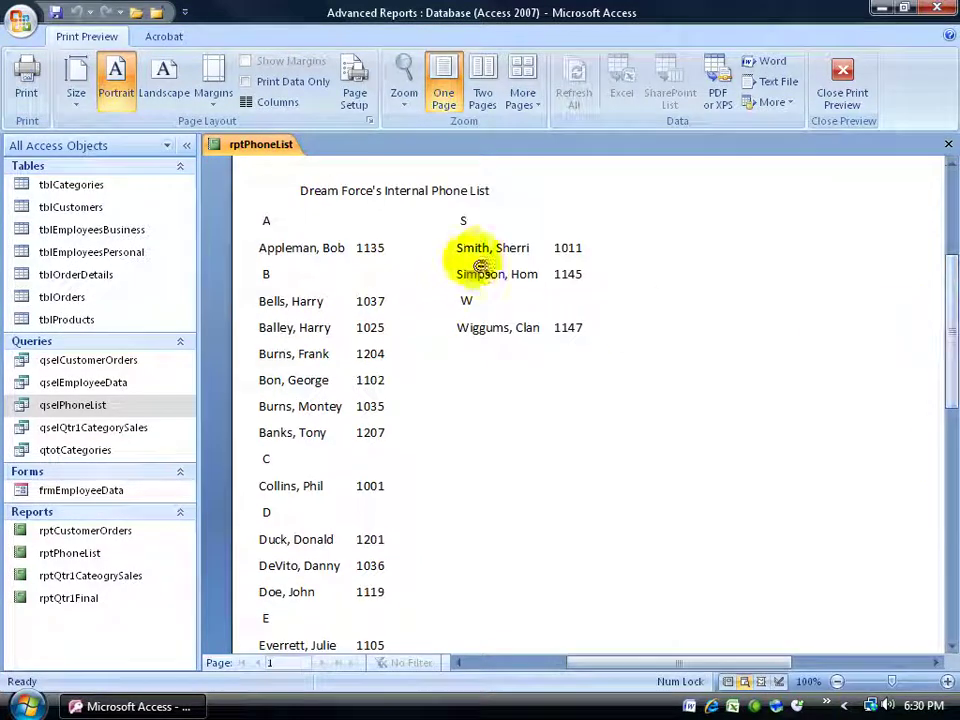